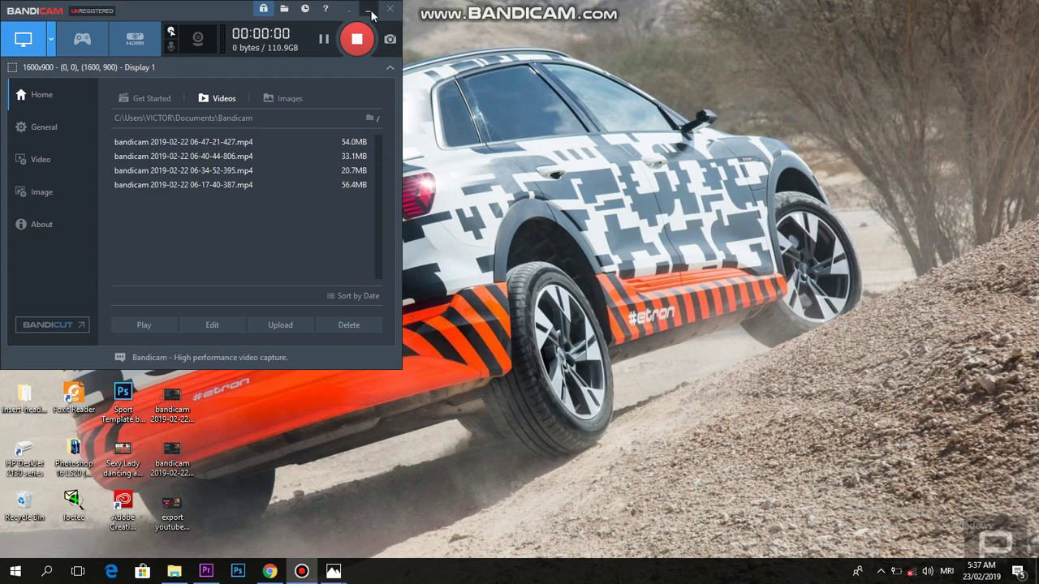
# Import 'Pretty Teen Girl Walking And Smiling.mp4' into the empty Premiere project.
pyautogui.click(369, 9)
pyautogui.click(207, 571)
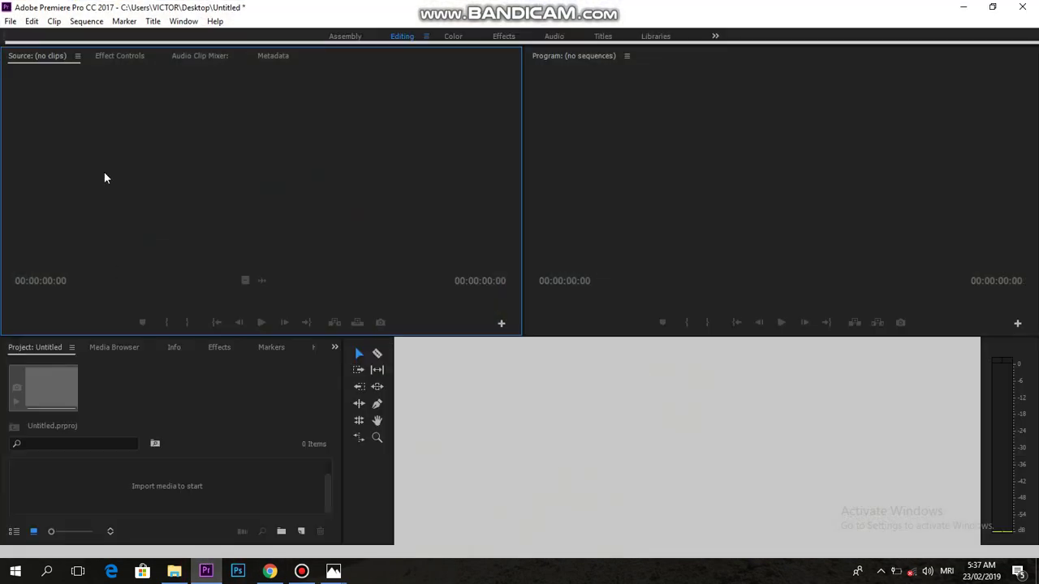
pyautogui.click(11, 21)
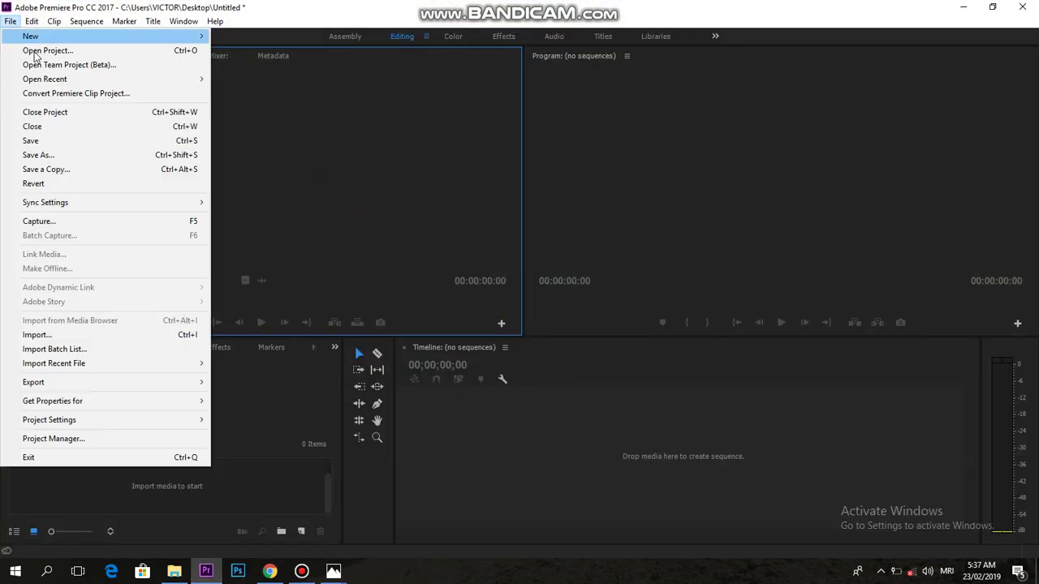
pyautogui.click(38, 335)
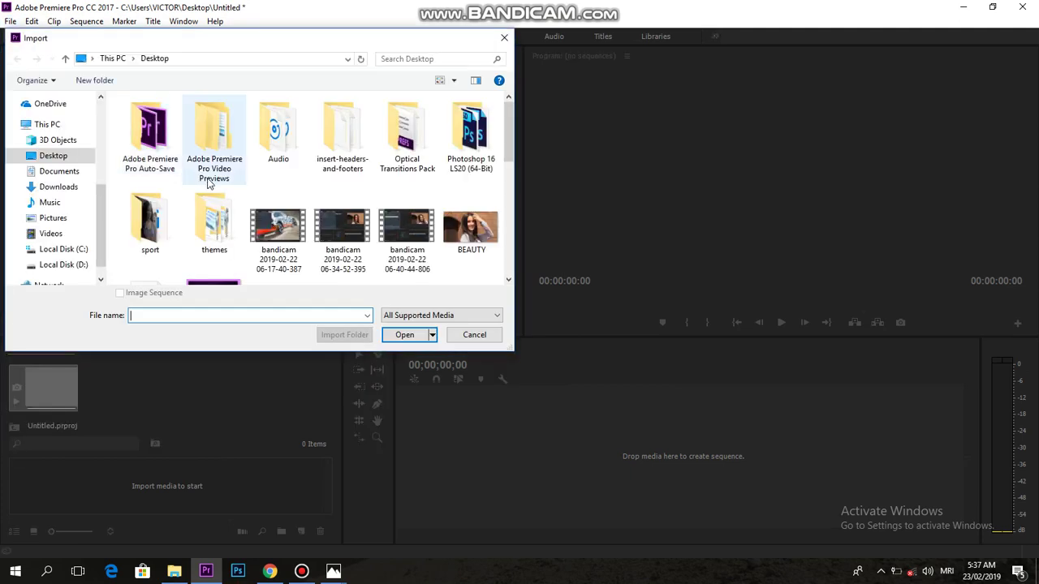
pyautogui.scroll(-1, 243, 203)
pyautogui.scroll(-1, 348, 221)
pyautogui.scroll(-1, 365, 227)
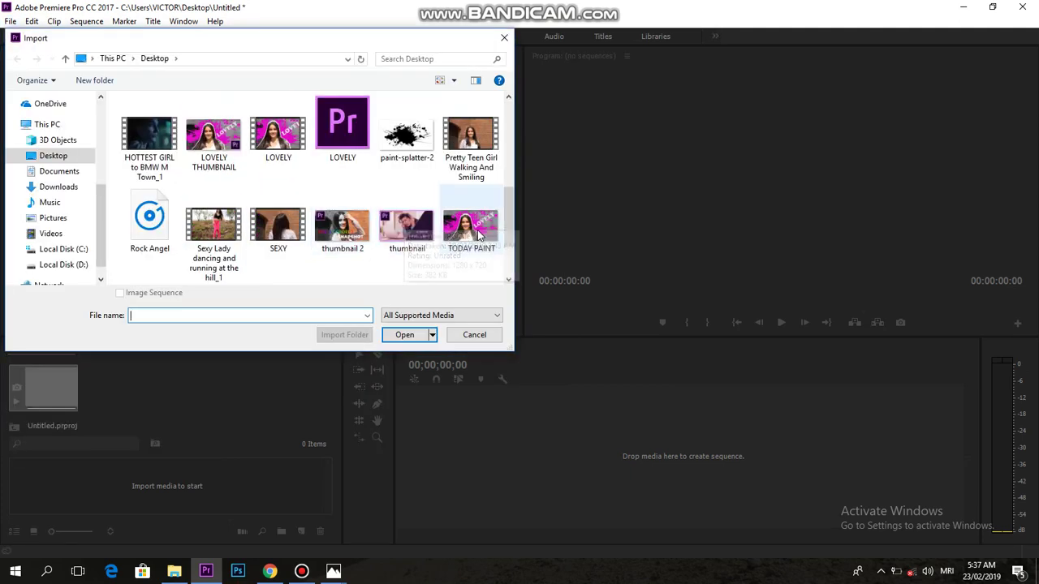
pyautogui.click(471, 142)
pyautogui.click(404, 336)
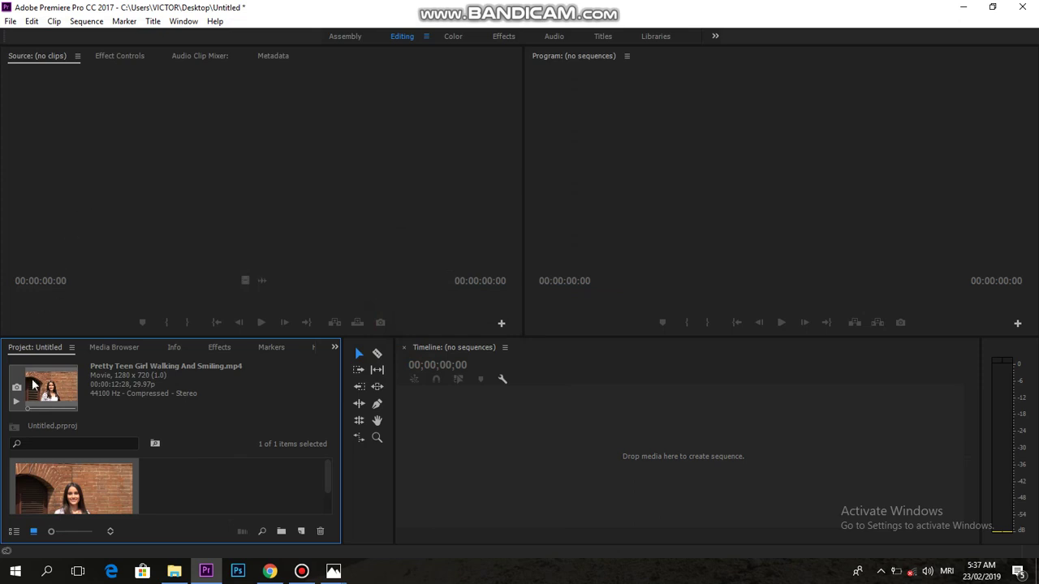
# Create a new sequence from the clip's video only and play it.
pyautogui.moveTo(34, 386); pyautogui.dragTo(170, 179)
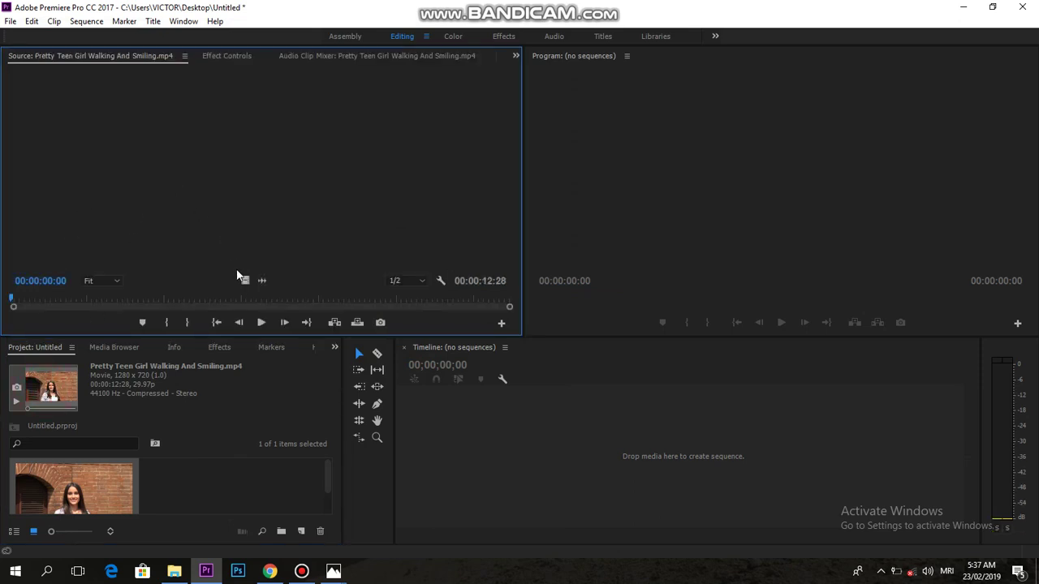
pyautogui.moveTo(245, 281)
pyautogui.mouseDown()
pyautogui.moveTo(532, 461)
pyautogui.moveTo(595, 447)
pyautogui.mouseUp()
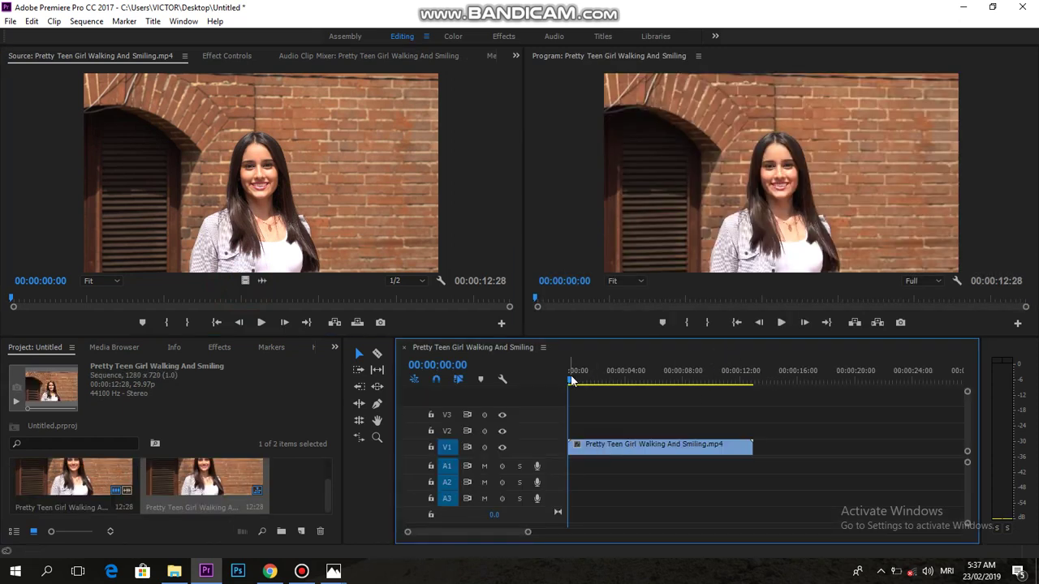
pyautogui.click(781, 323)
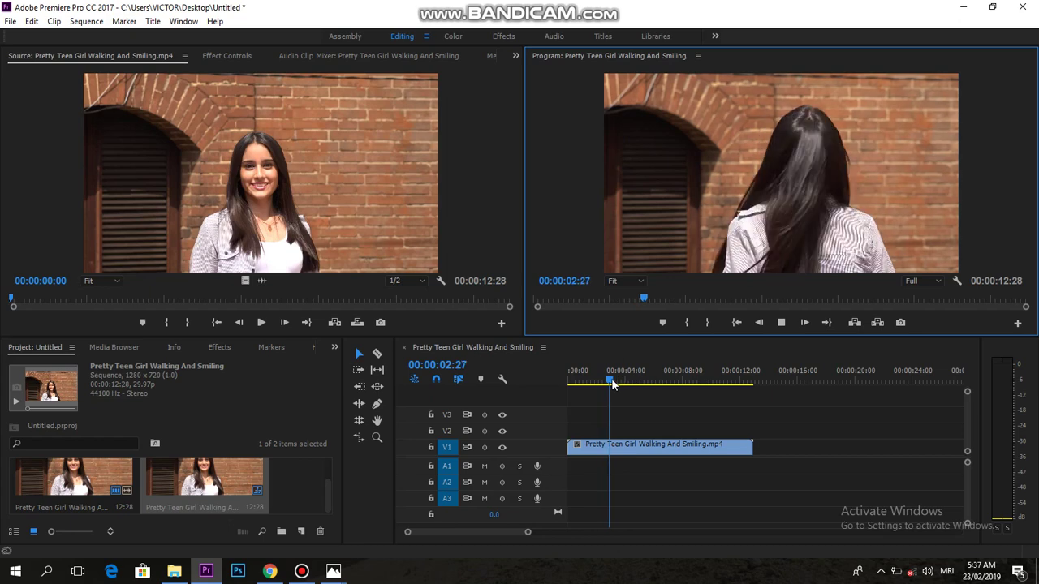
# Scrub and play to find the smiling frame at 00:00:04:13.
pyautogui.moveTo(613, 384); pyautogui.dragTo(634, 381)
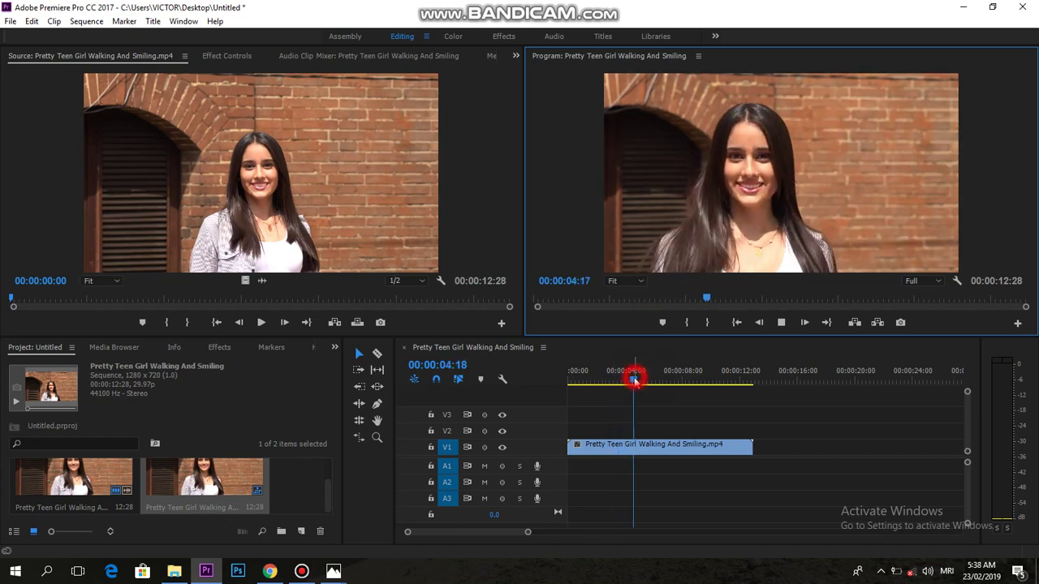
pyautogui.moveTo(635, 381); pyautogui.dragTo(611, 384)
pyautogui.click(781, 323)
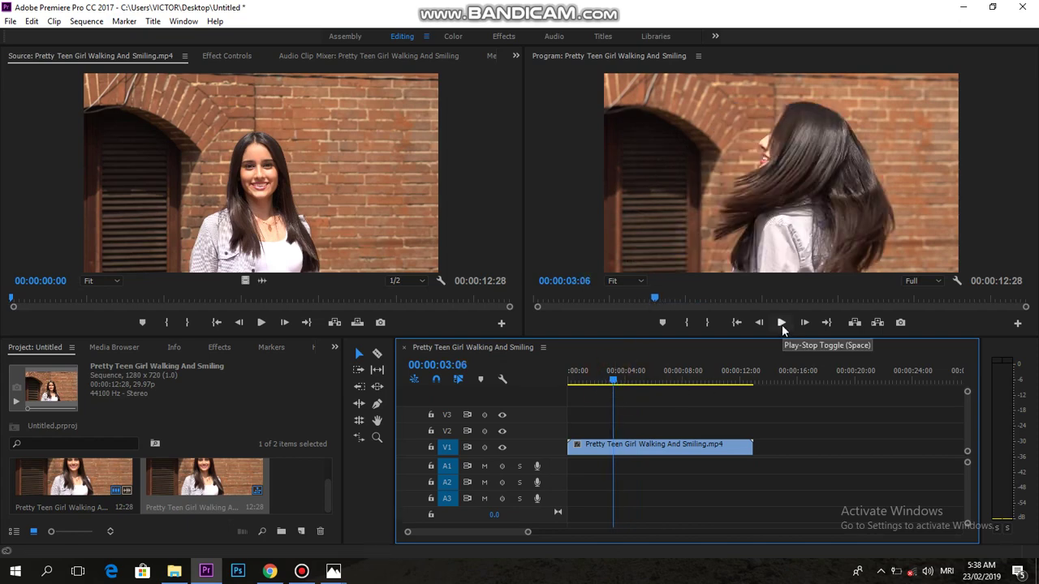
pyautogui.click(780, 323)
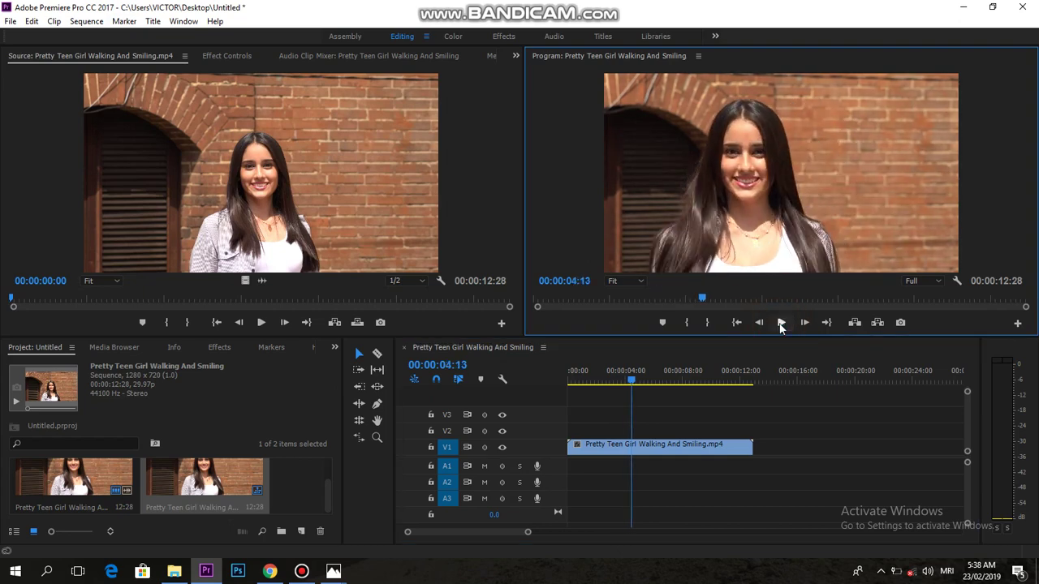
# Add a frame hold to the V1 clip at 00:00:04:13 and move the held part to V2.
pyautogui.click(642, 451)
pyautogui.rightClick(642, 455)
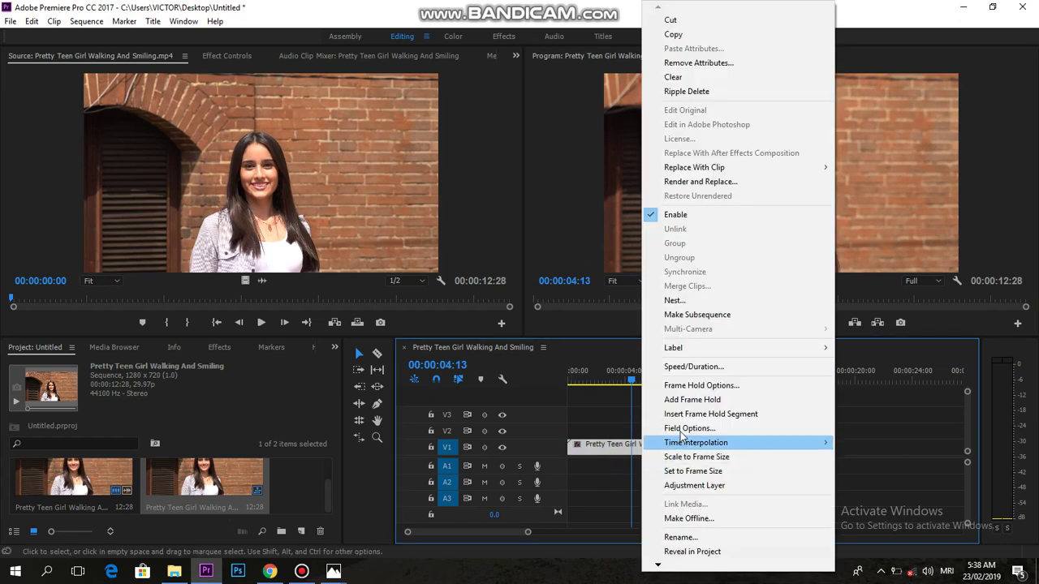
pyautogui.click(711, 400)
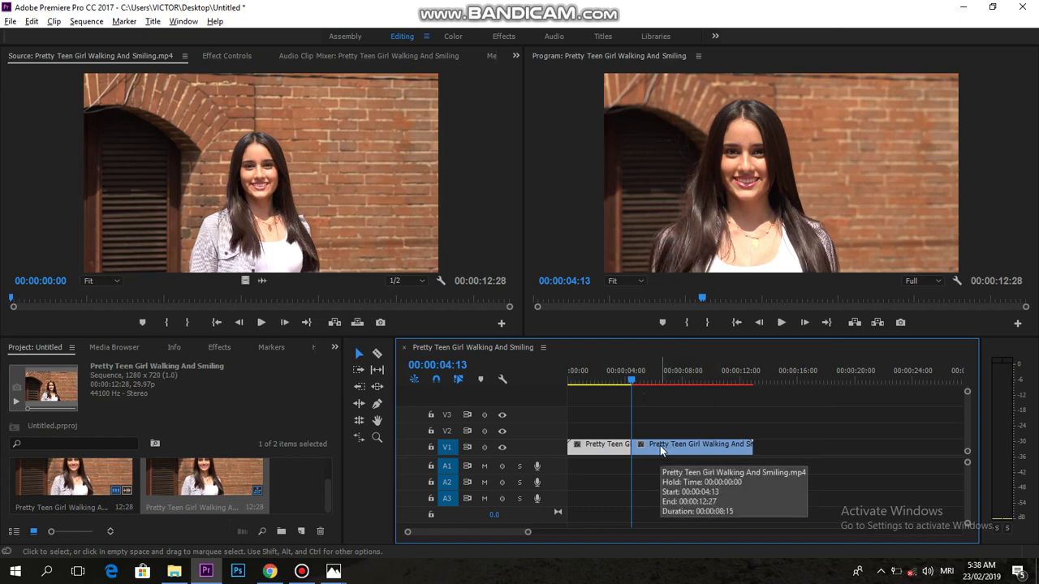
pyautogui.moveTo(661, 450); pyautogui.dragTo(667, 443)
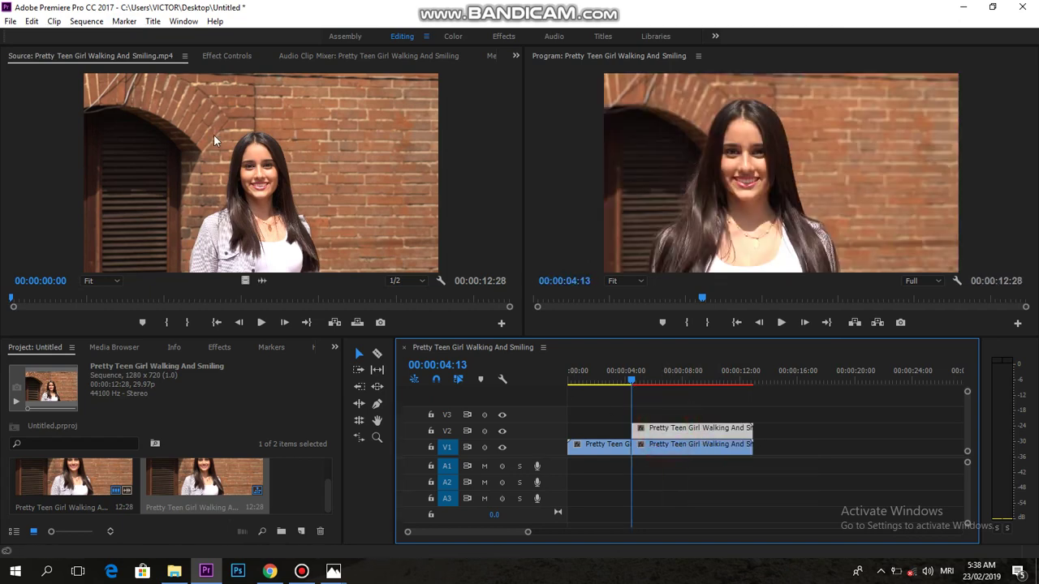
# Add a freeform Opacity mask and trace points up her left hair and across her head.
pyautogui.click(227, 57)
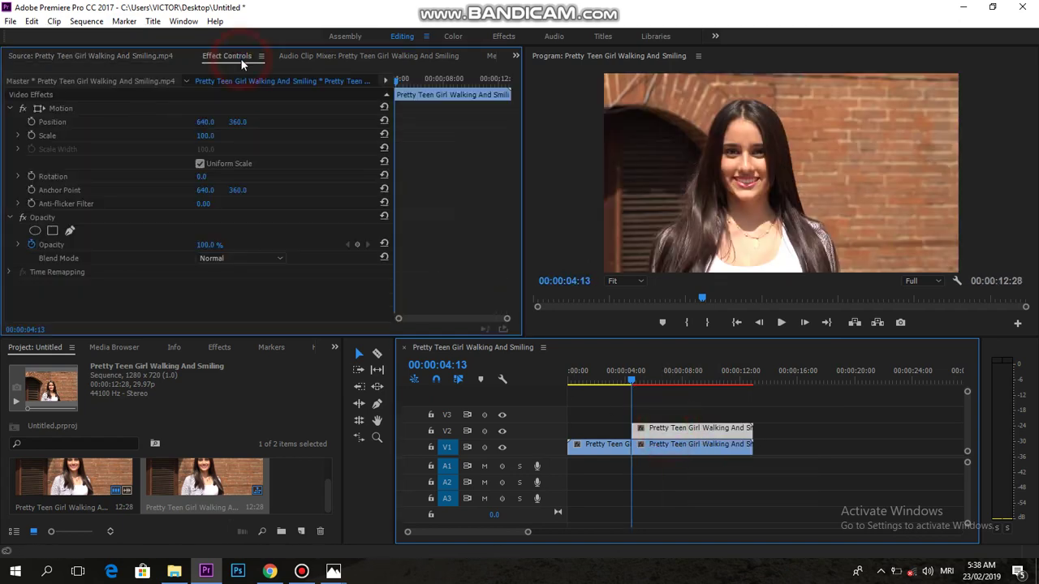
pyautogui.click(70, 230)
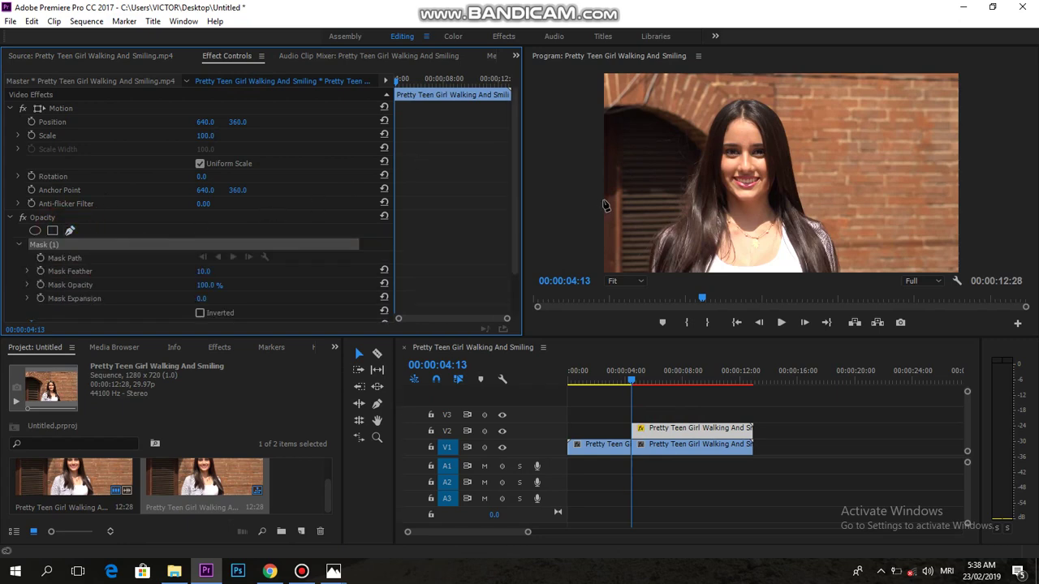
pyautogui.click(663, 230)
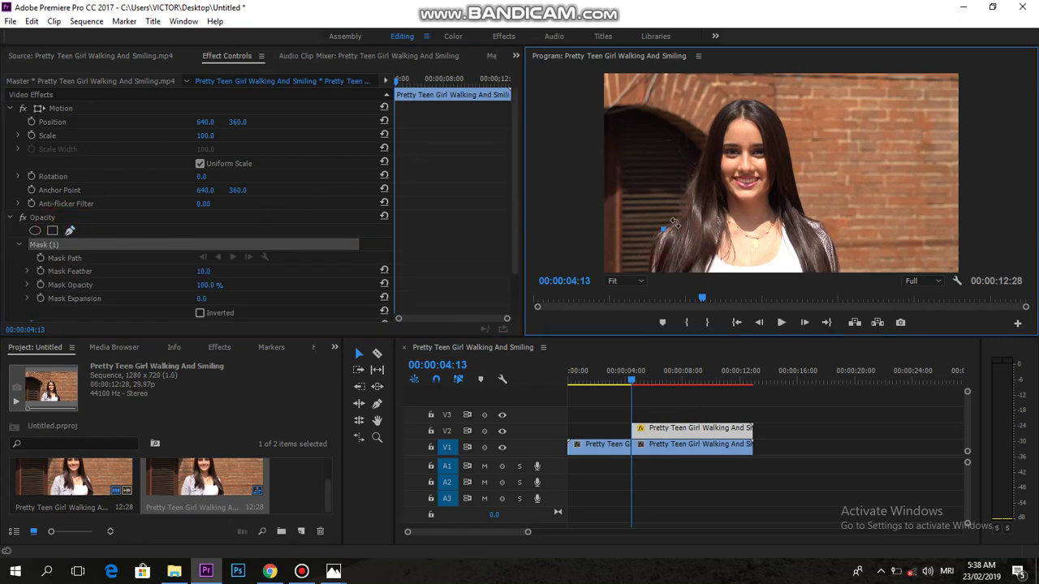
pyautogui.click(683, 217)
pyautogui.click(696, 185)
pyautogui.click(712, 122)
pyautogui.click(731, 99)
pyautogui.click(757, 103)
pyautogui.click(779, 120)
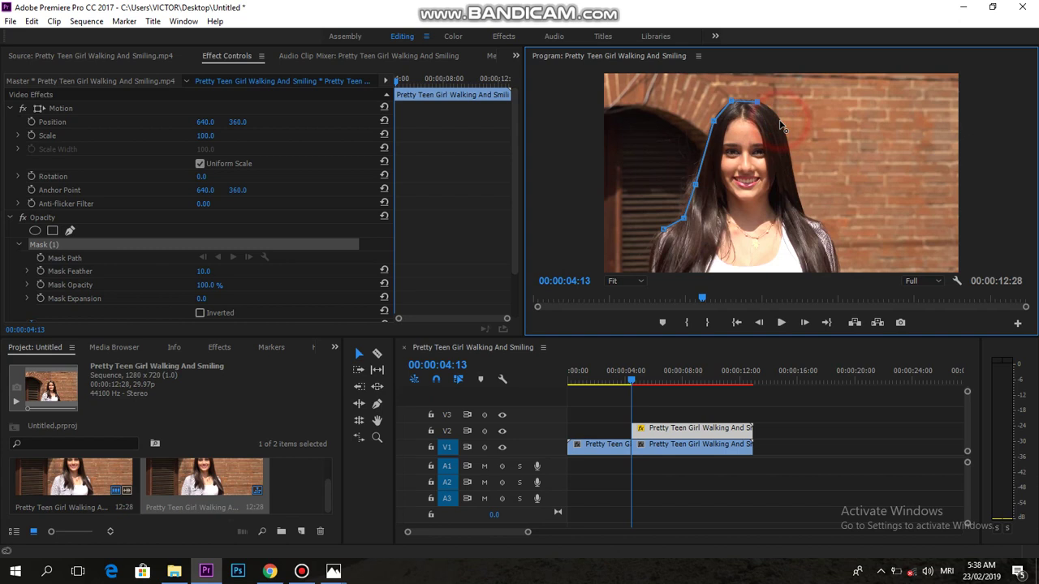
# Continue the mask outline down her right side and along the frame's bottom edge.
pyautogui.click(792, 163)
pyautogui.click(799, 197)
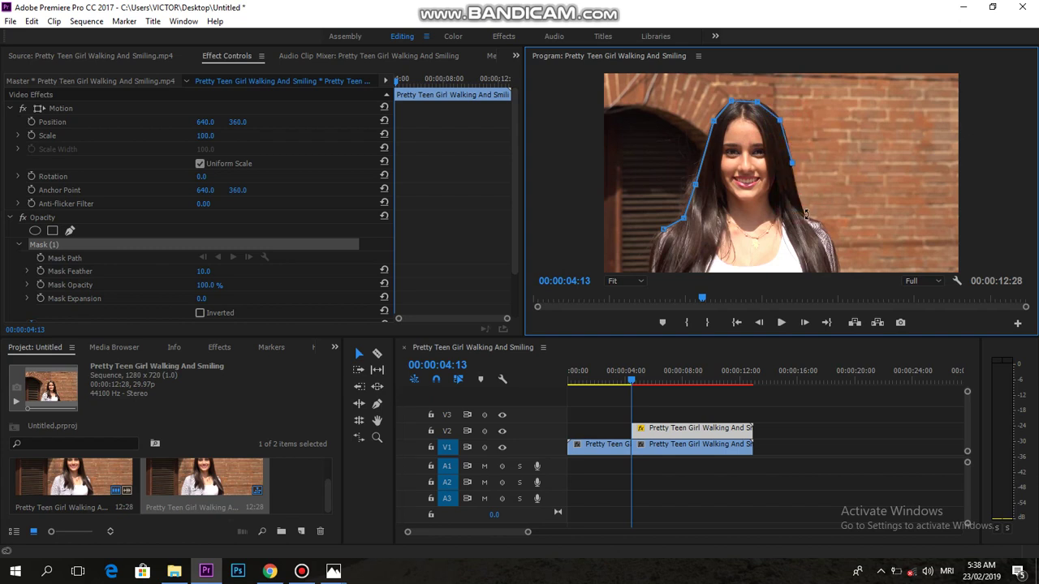
pyautogui.click(810, 220)
pyautogui.click(828, 234)
pyautogui.click(836, 271)
pyautogui.click(818, 272)
pyautogui.click(741, 271)
pyautogui.click(684, 271)
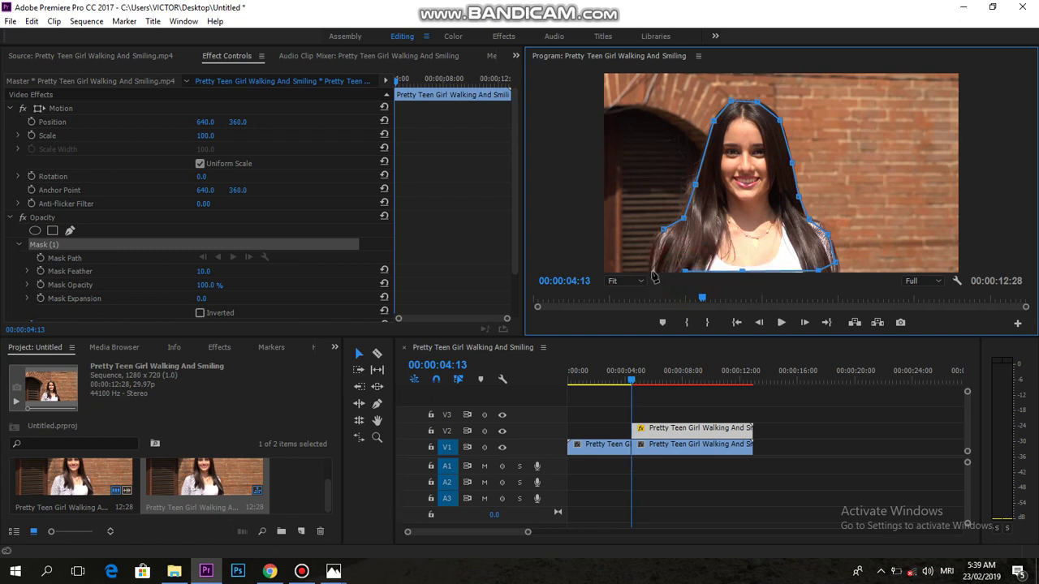
# Close the mask path at its first point and shift the outline into place.
pyautogui.click(653, 270)
pyautogui.click(657, 250)
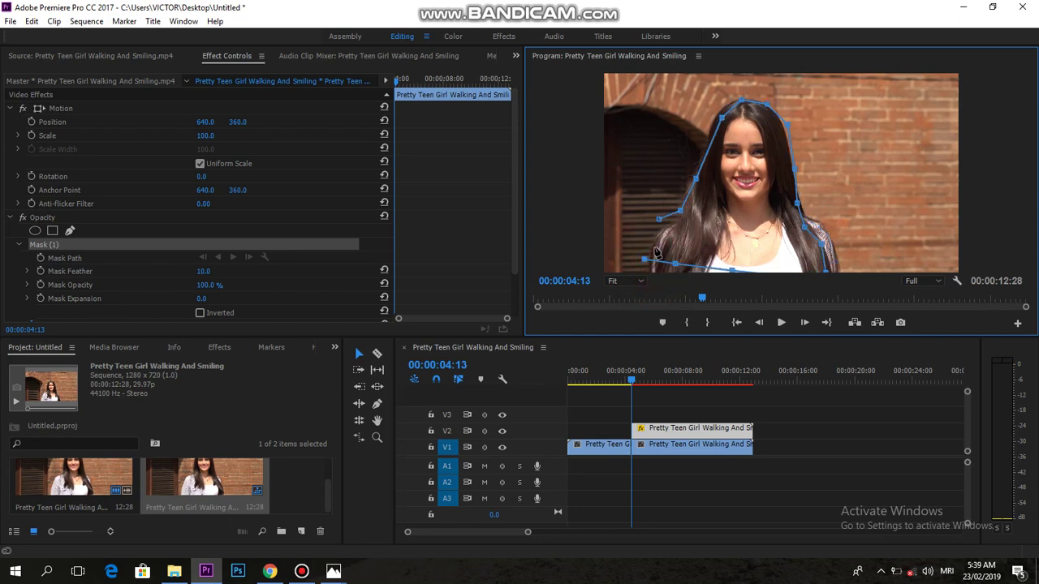
pyautogui.click(660, 260)
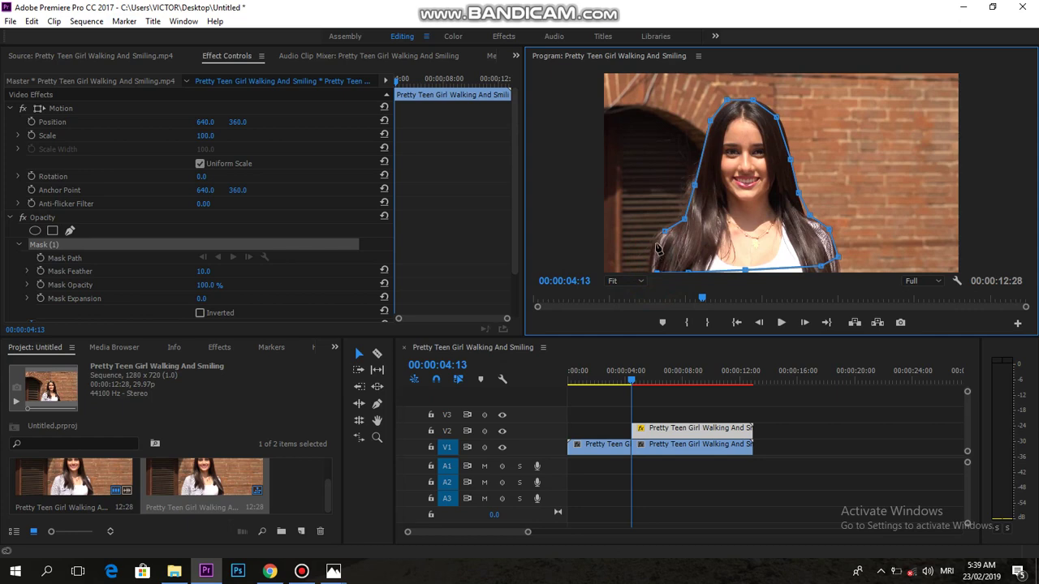
pyautogui.moveTo(658, 248); pyautogui.dragTo(660, 233)
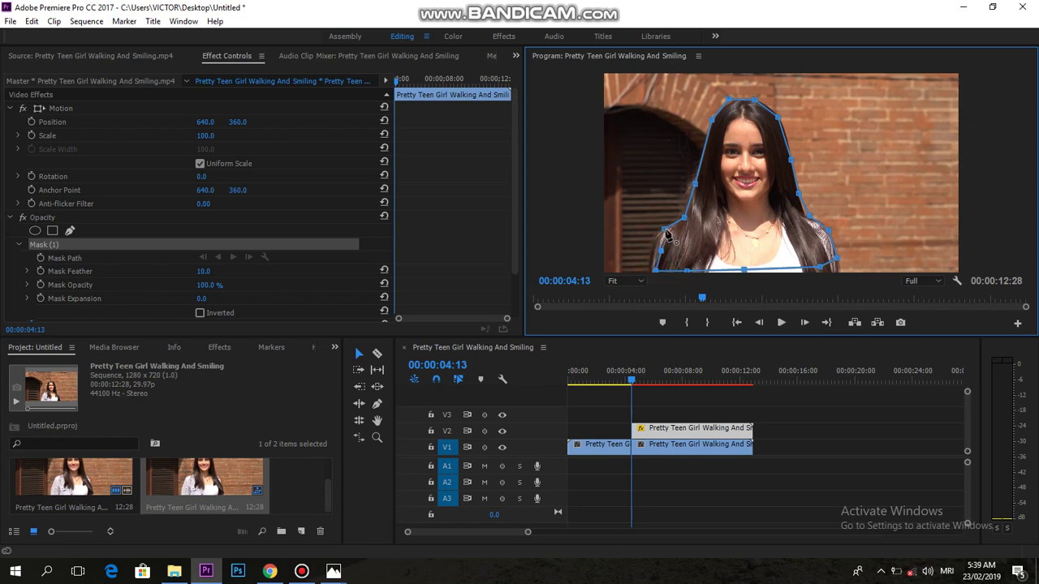
# Adjust mask points, pulling the lower-right corner outward to hug her shoulders.
pyautogui.click(665, 234)
pyautogui.click(779, 119)
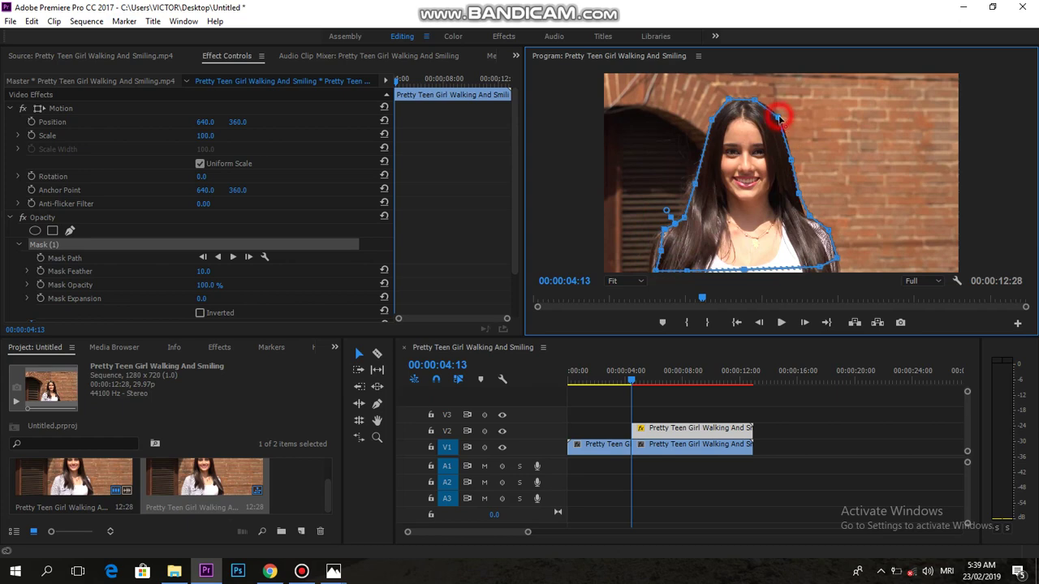
pyautogui.click(729, 103)
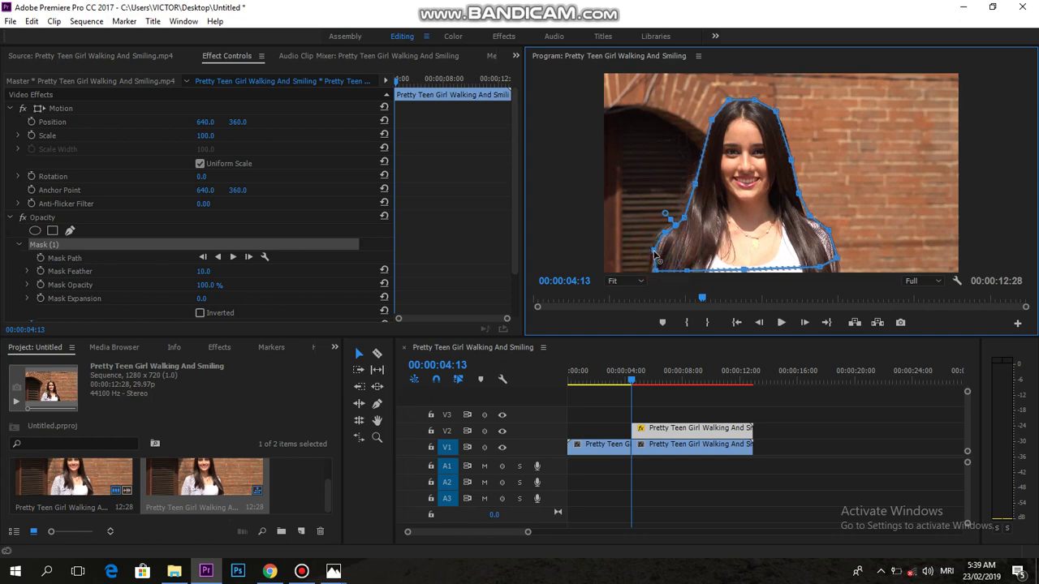
pyautogui.click(746, 270)
pyautogui.click(821, 268)
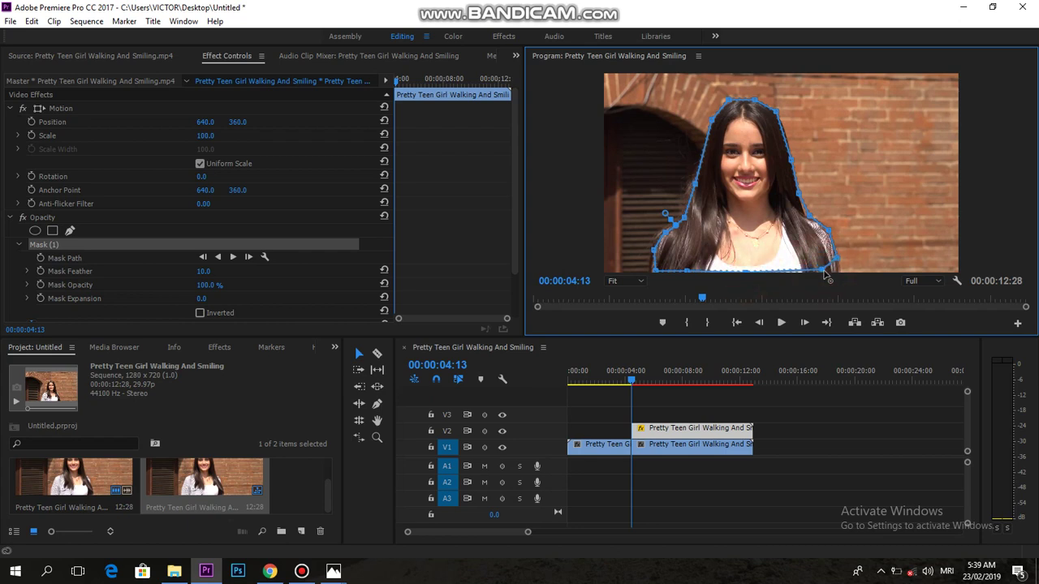
pyautogui.moveTo(825, 272); pyautogui.dragTo(840, 269)
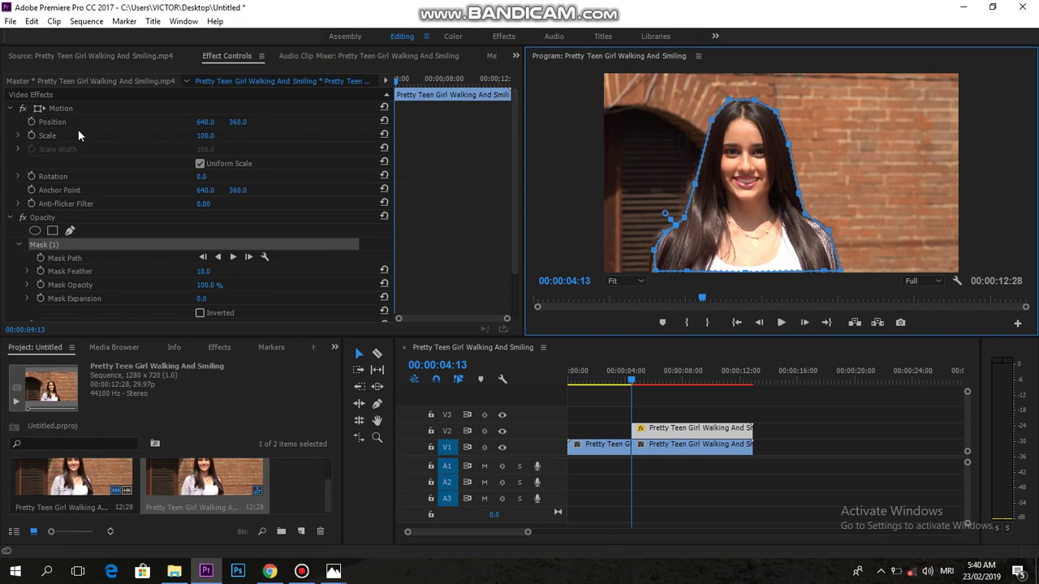
# Keyframe Position and Scale, ending at Scale 202 and Position 698, 464 on her face.
pyautogui.click(30, 122)
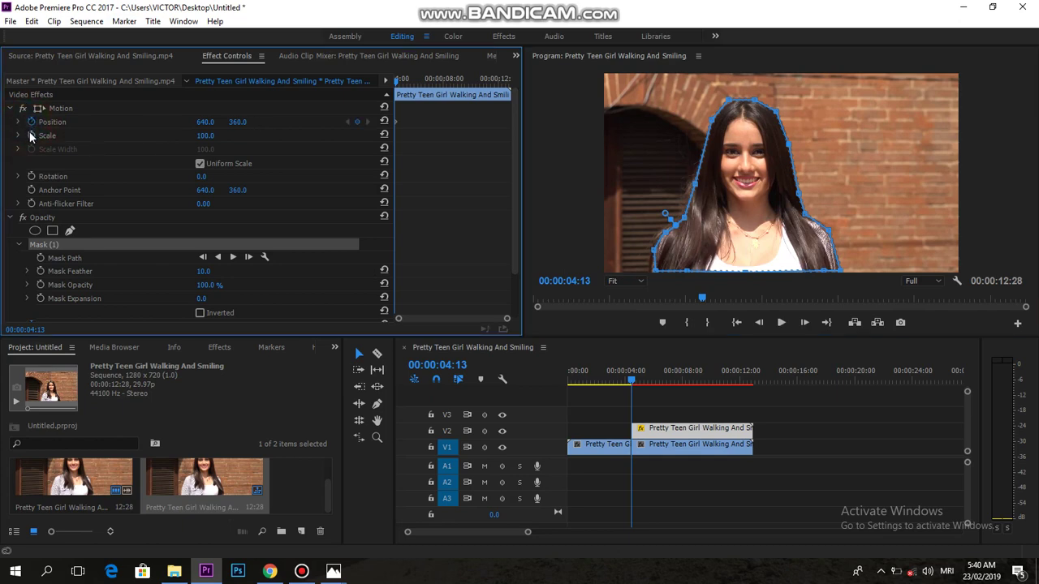
pyautogui.click(31, 135)
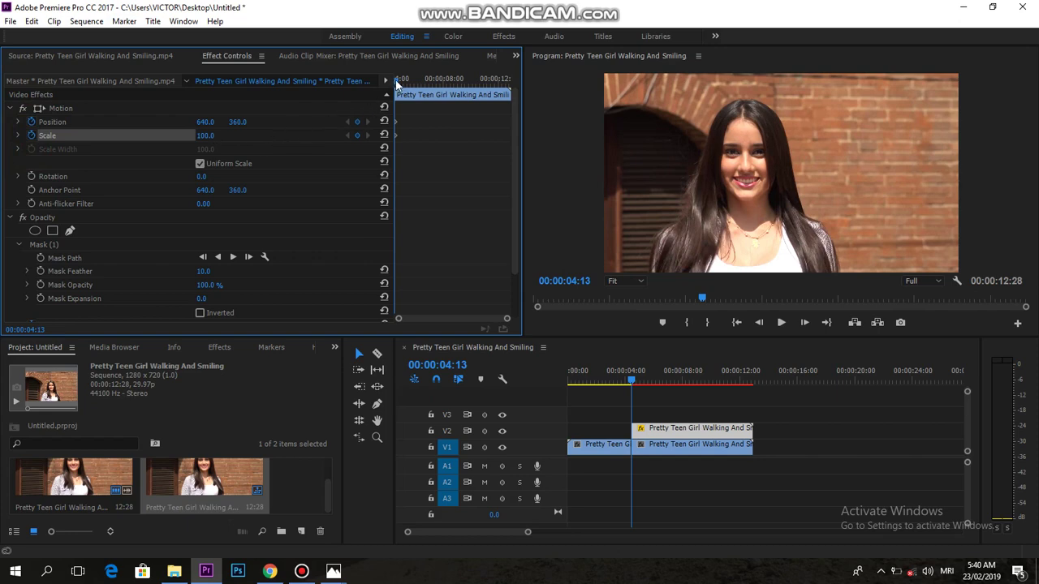
pyautogui.moveTo(397, 84); pyautogui.dragTo(509, 88)
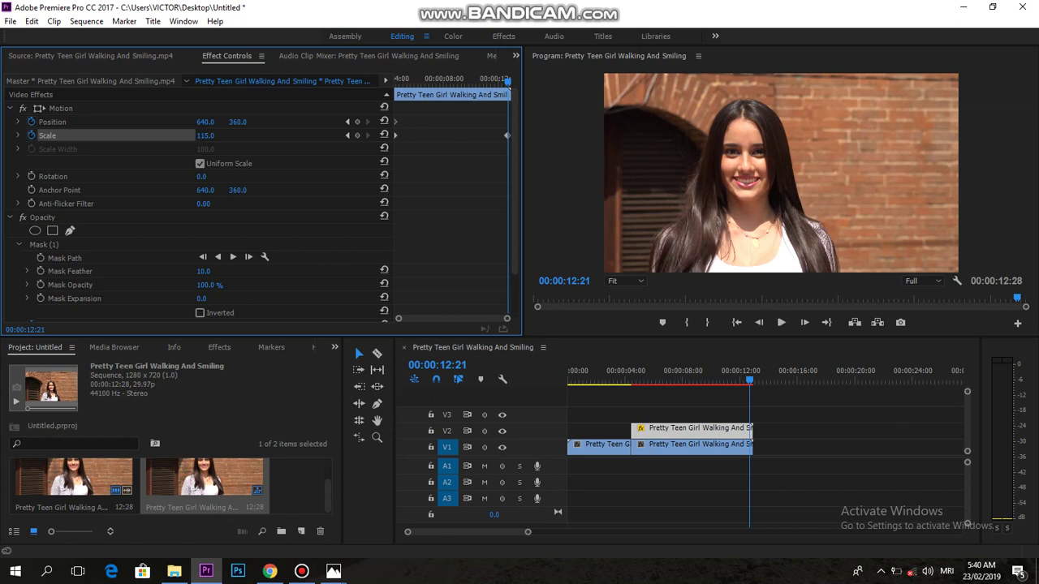
pyautogui.moveTo(205, 136); pyautogui.dragTo(276, 136)
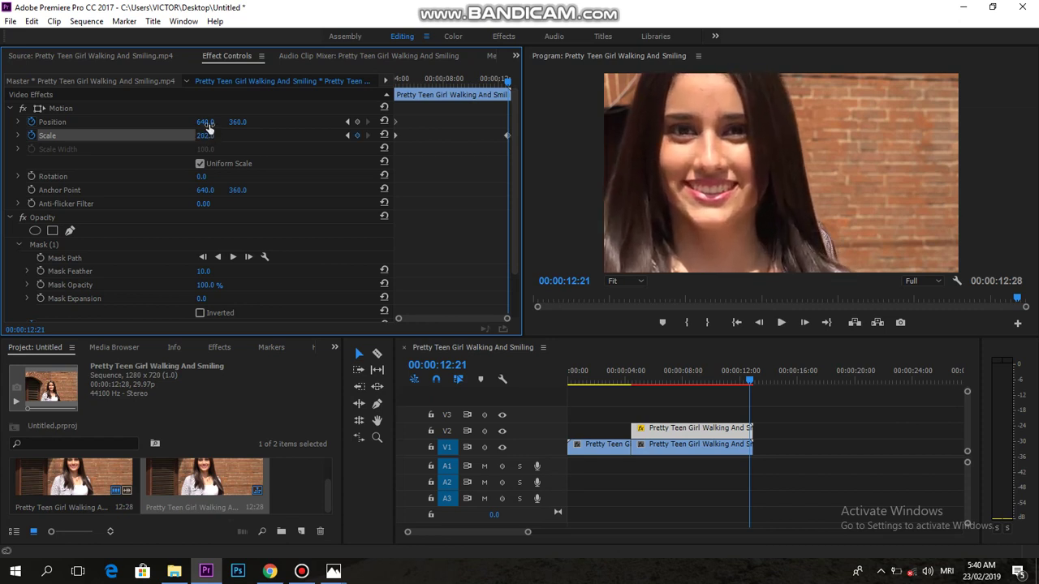
pyautogui.moveTo(206, 122); pyautogui.dragTo(247, 121)
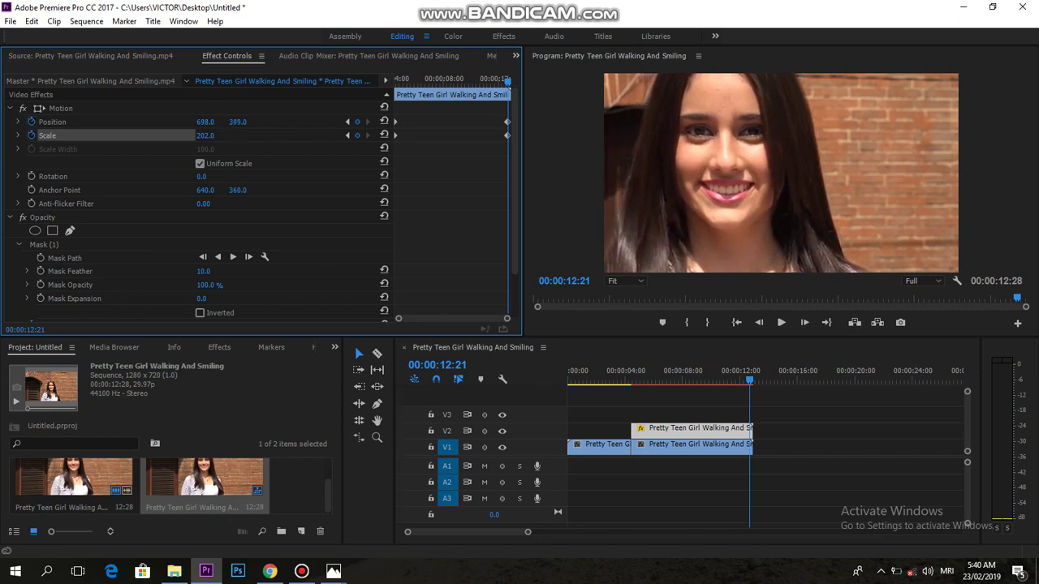
pyautogui.moveTo(237, 122); pyautogui.dragTo(310, 122)
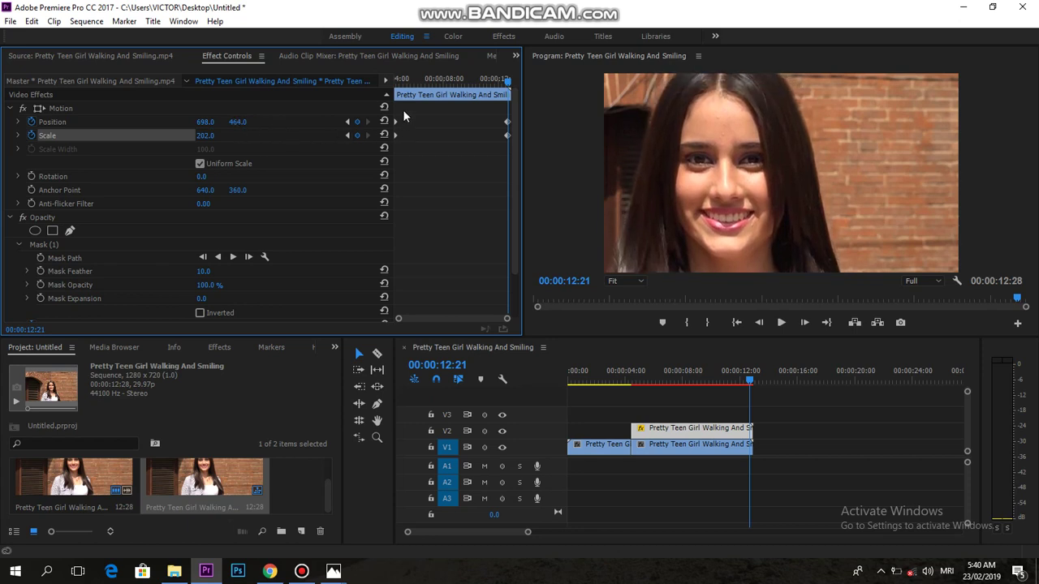
# Select the starting Position and Scale keyframes.
pyautogui.moveTo(395, 113); pyautogui.dragTo(400, 140)
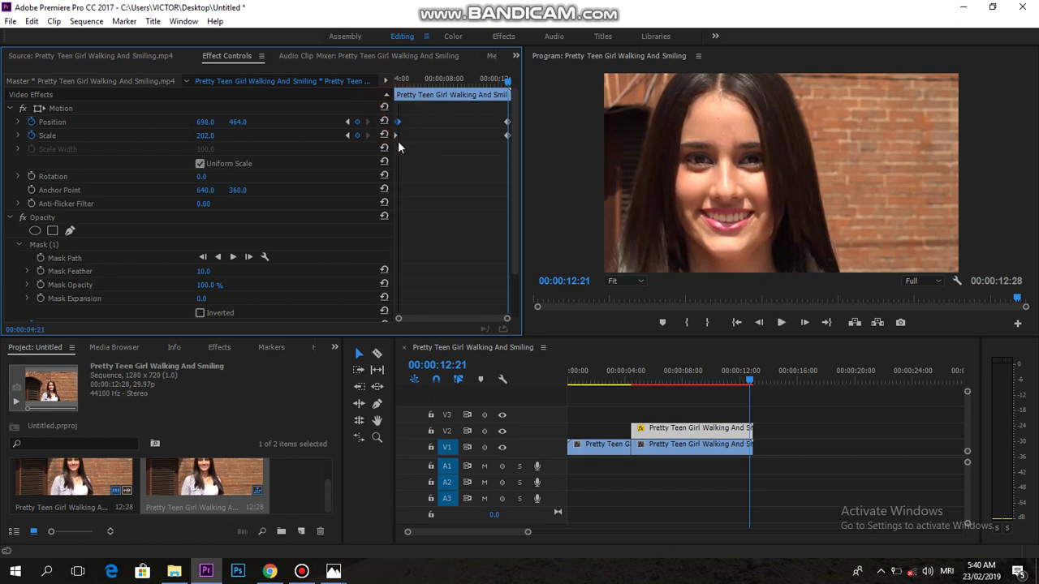
pyautogui.click(396, 135)
pyautogui.moveTo(393, 111); pyautogui.dragTo(391, 111)
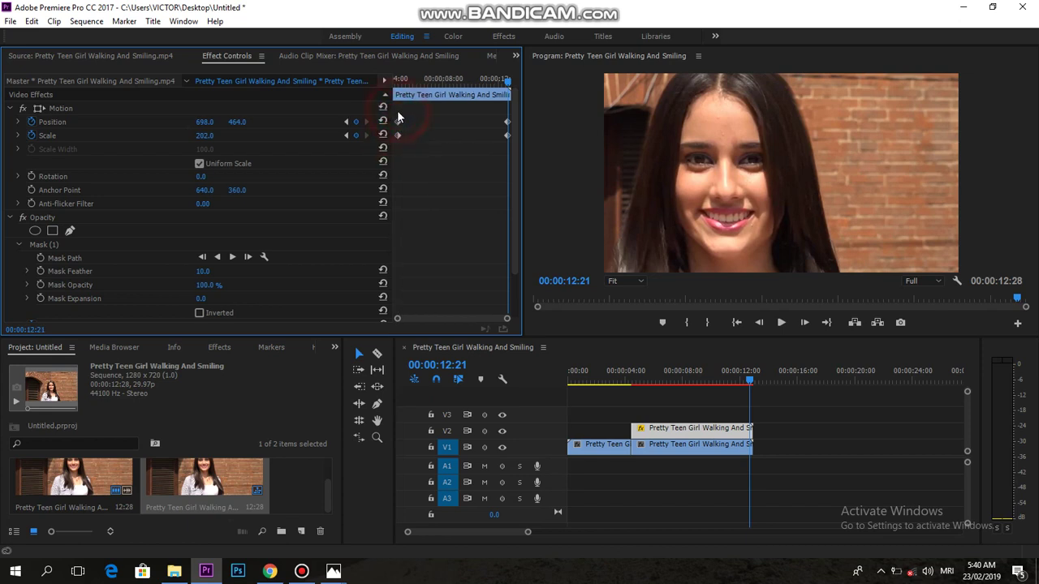
pyautogui.moveTo(398, 117); pyautogui.dragTo(403, 139)
# Set the starting keyframes' temporal interpolation to Ease Out.
pyautogui.rightClick(398, 124)
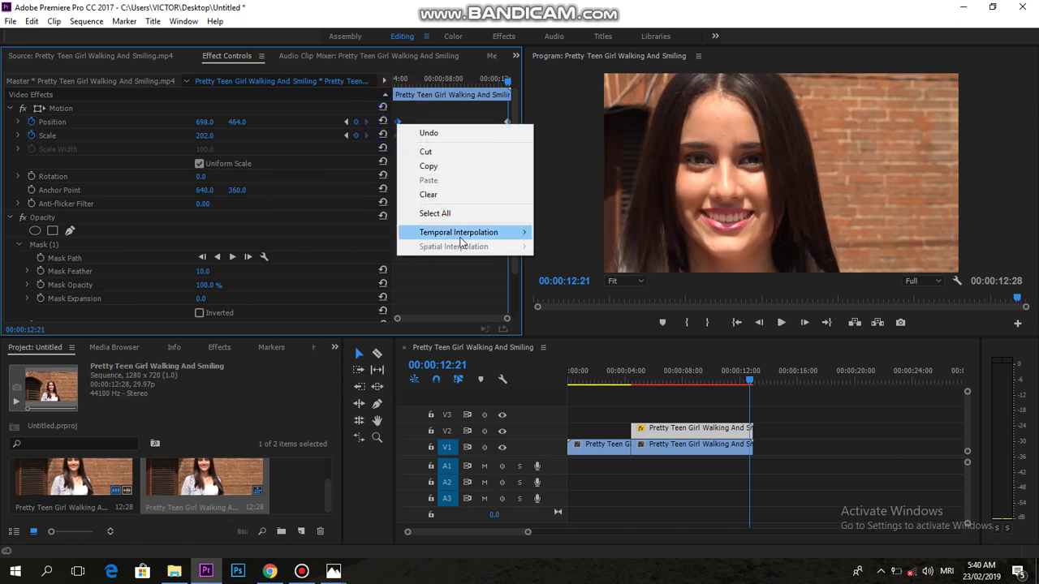
pyautogui.moveTo(460, 233)
pyautogui.click(566, 317)
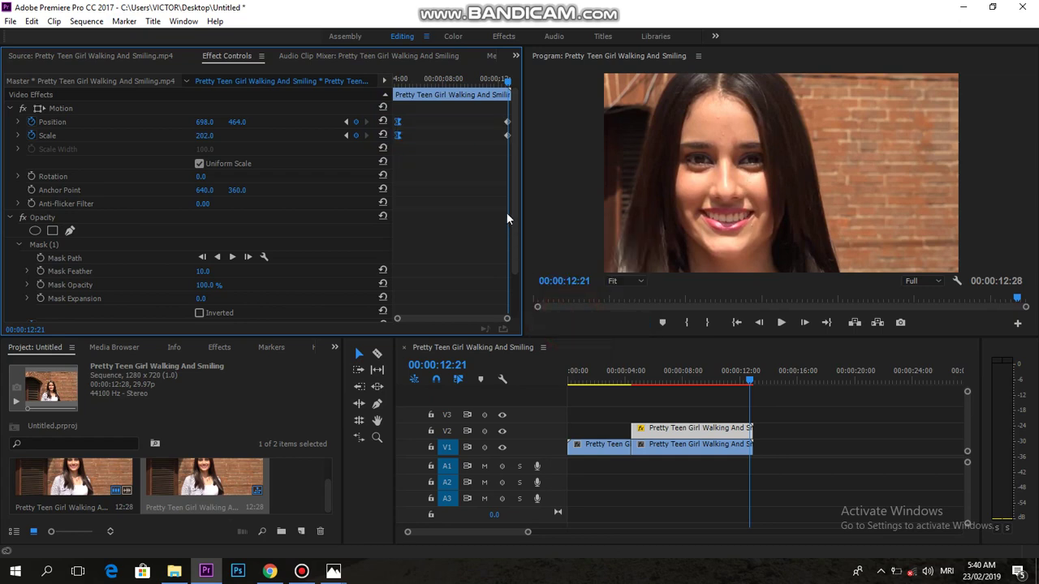
# Select both ending keyframes and set their temporal interpolation to Ease In.
pyautogui.click(506, 121)
pyautogui.click(506, 136)
pyautogui.click(496, 113)
pyautogui.moveTo(496, 113); pyautogui.dragTo(500, 144)
pyautogui.click(501, 122)
pyautogui.moveTo(502, 122); pyautogui.dragTo(498, 138)
pyautogui.rightClick(503, 127)
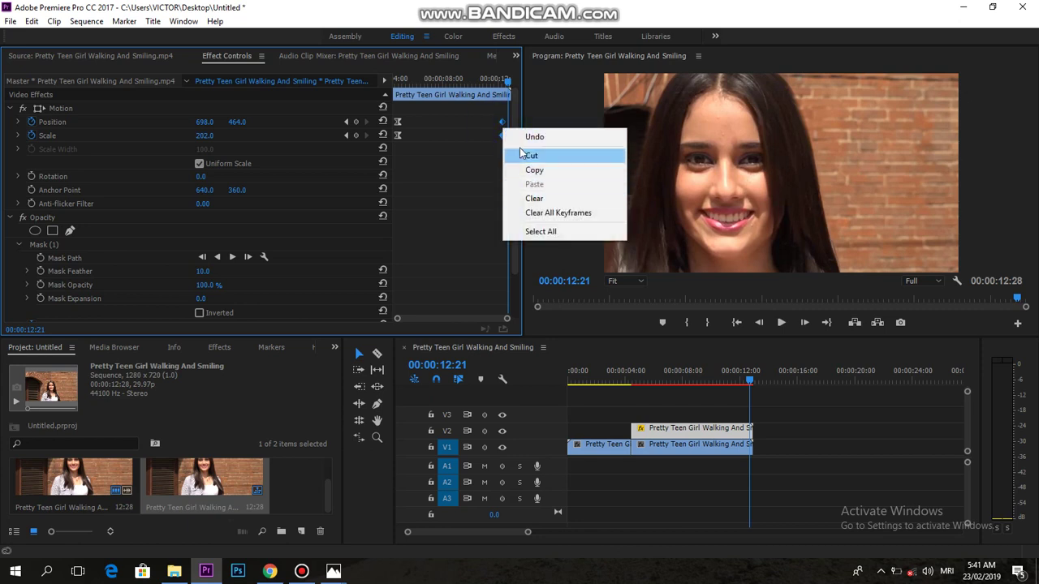
pyautogui.rightClick(501, 120)
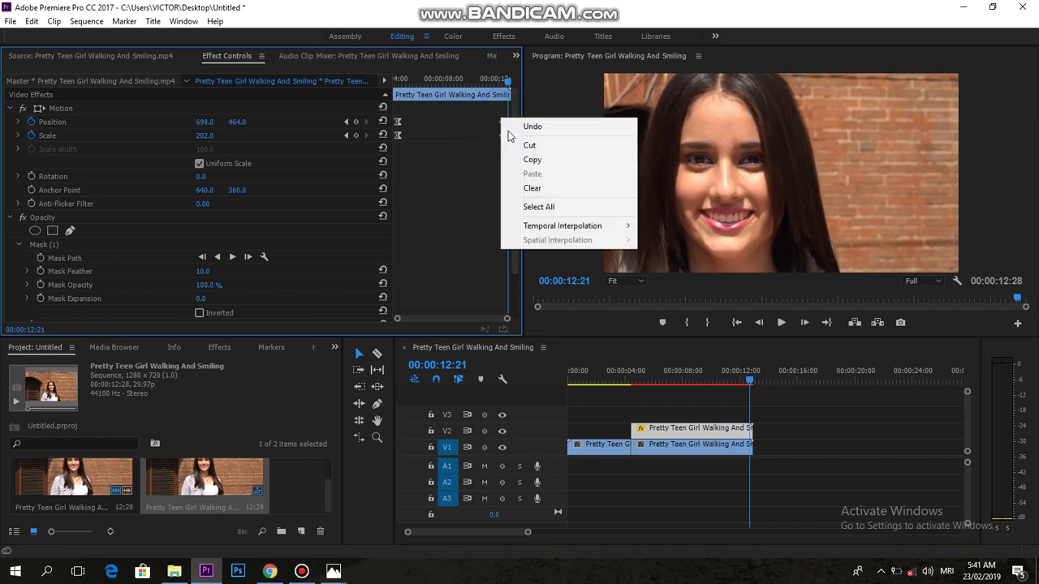
pyautogui.moveTo(613, 225)
pyautogui.click(676, 302)
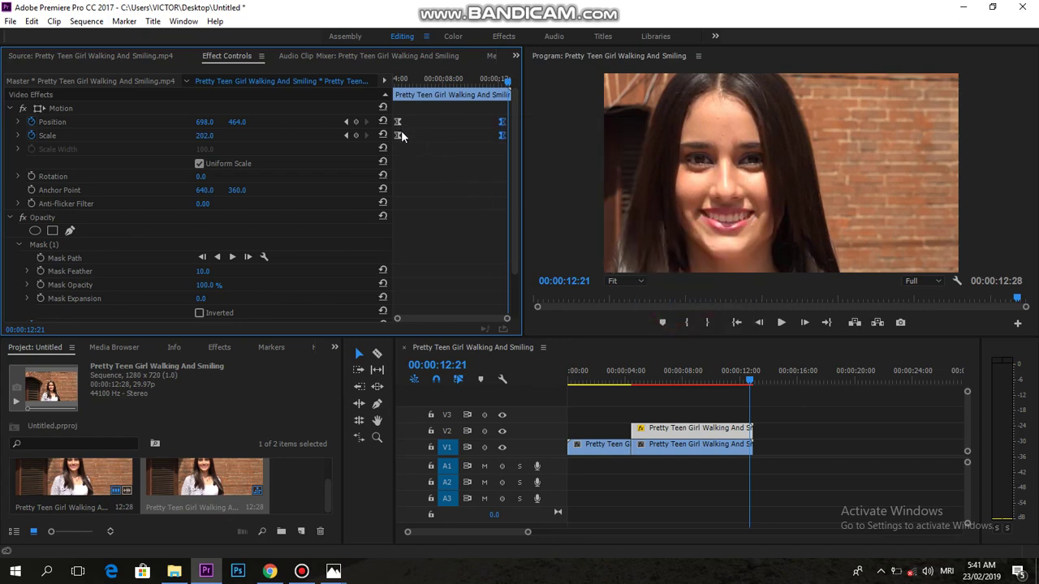
# Nudge the ending Position keyframe slightly later and move the frozen clip up to V4.
pyautogui.click(397, 135)
pyautogui.click(397, 121)
pyautogui.click(501, 136)
pyautogui.moveTo(501, 121); pyautogui.dragTo(507, 123)
pyautogui.moveTo(689, 429); pyautogui.dragTo(689, 400)
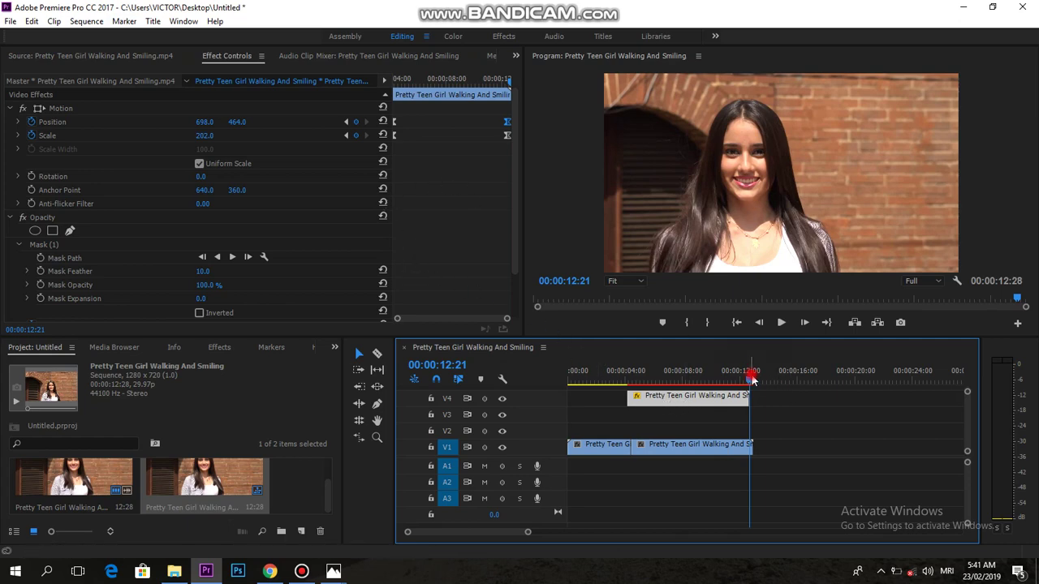
# Nest the V4 clip as 'Nested Sequence 02' using the default name.
pyautogui.moveTo(750, 377)
pyautogui.mouseDown()
pyautogui.moveTo(605, 381)
pyautogui.moveTo(739, 386)
pyautogui.mouseUp()
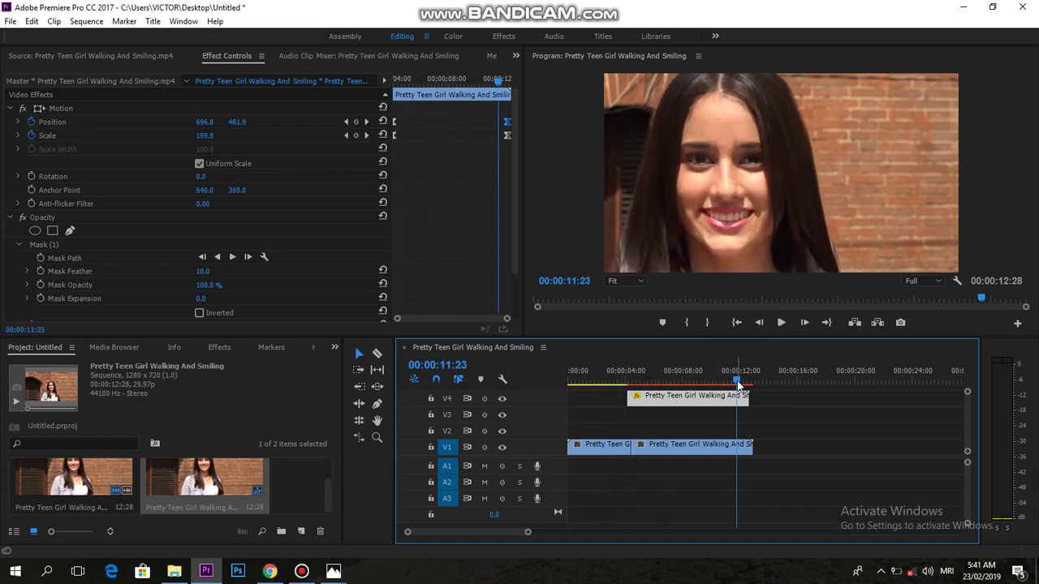
pyautogui.click(67, 52)
pyautogui.click(690, 402)
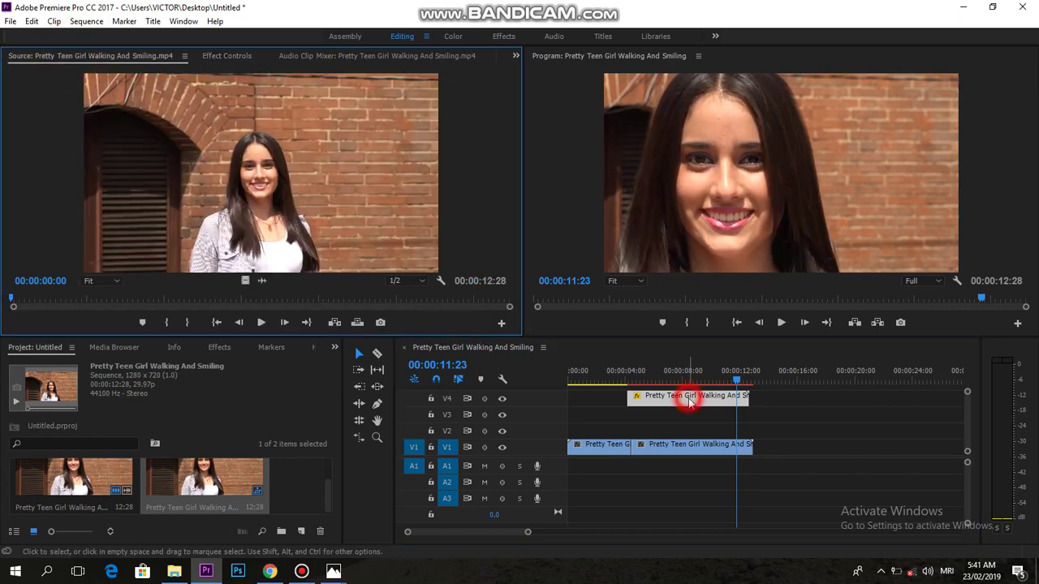
pyautogui.rightClick(689, 399)
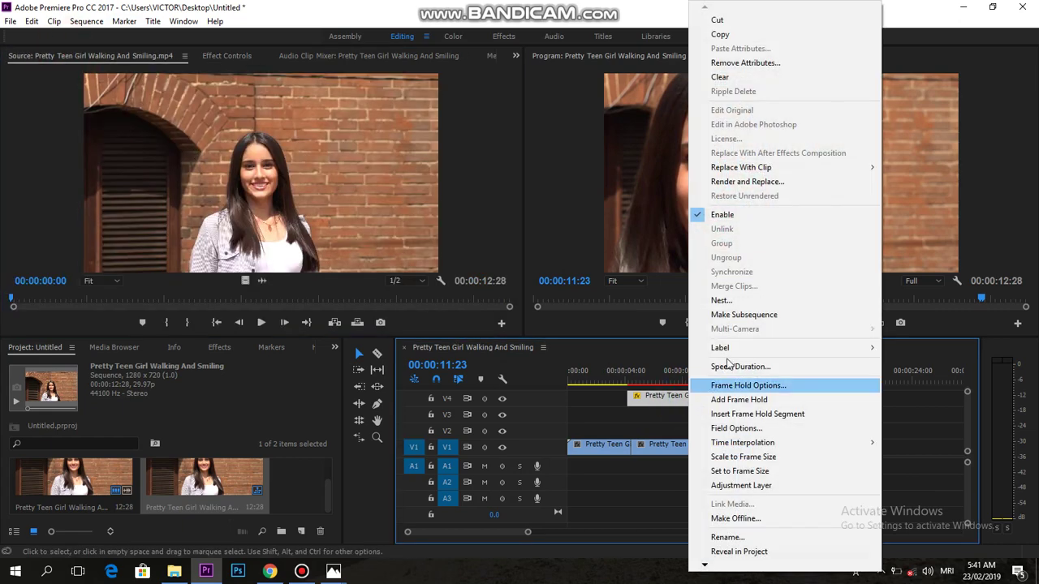
pyautogui.click(734, 301)
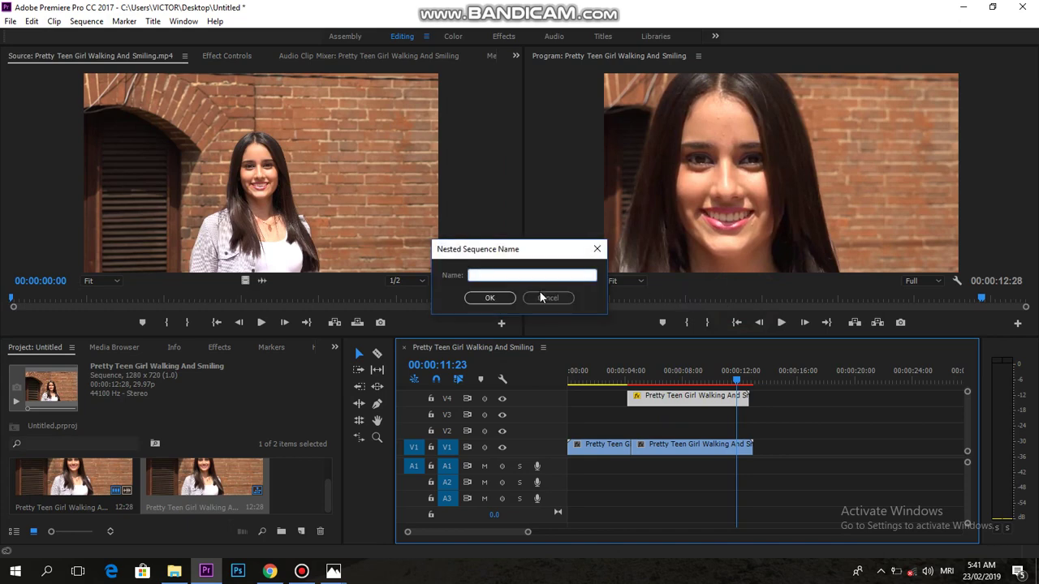
pyautogui.click(491, 298)
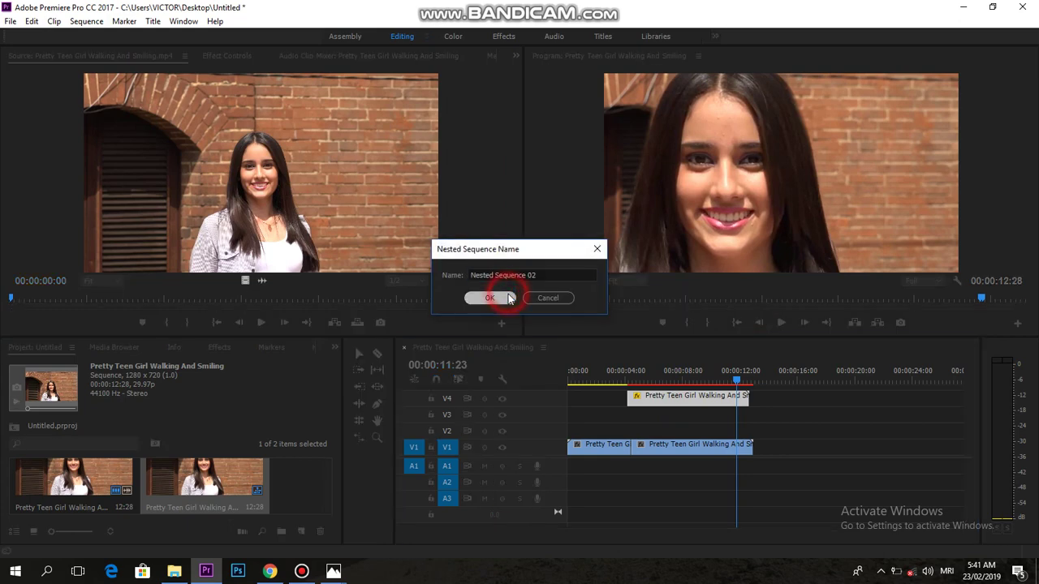
# Bring up the Effects panel and start a new effects search.
pyautogui.click(216, 348)
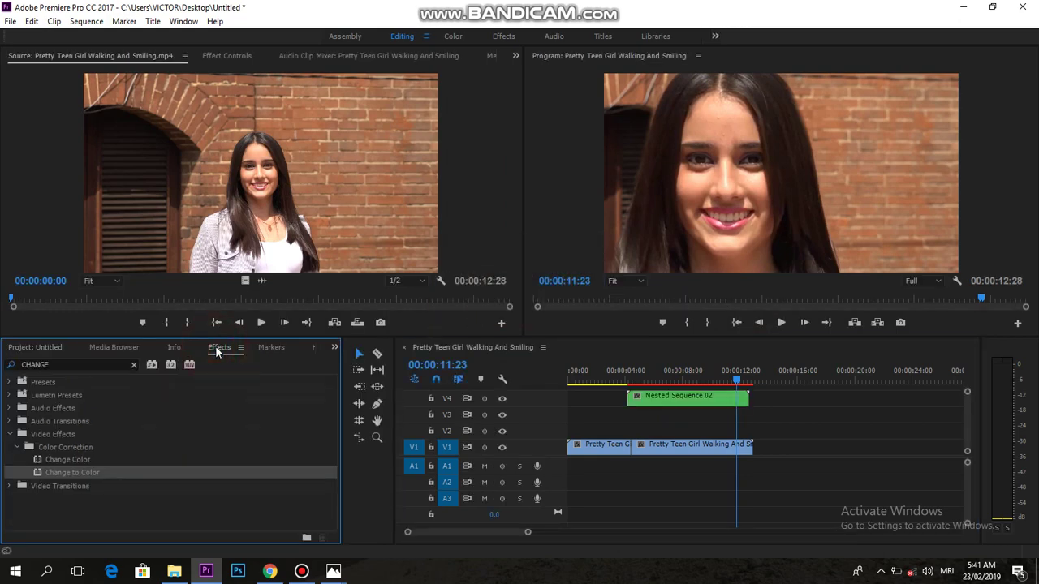
pyautogui.click(91, 364)
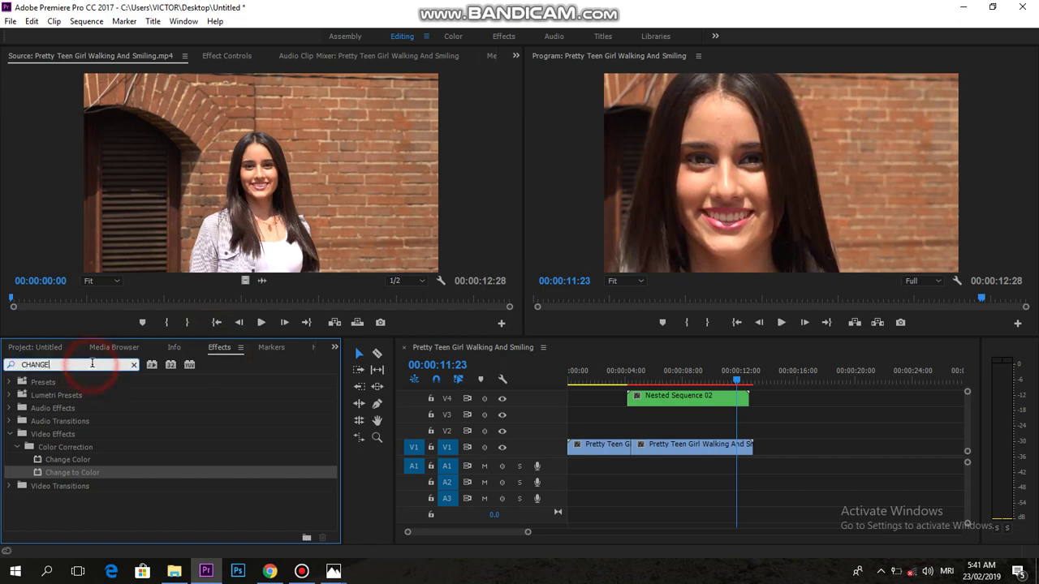
pyautogui.write('CHA')
pyautogui.press('BackSpace')
pyautogui.press('BackSpace')
pyautogui.press('BackSpace')
# Apply the Black & White effect to the V1 background clip.
pyautogui.write('WHITE')
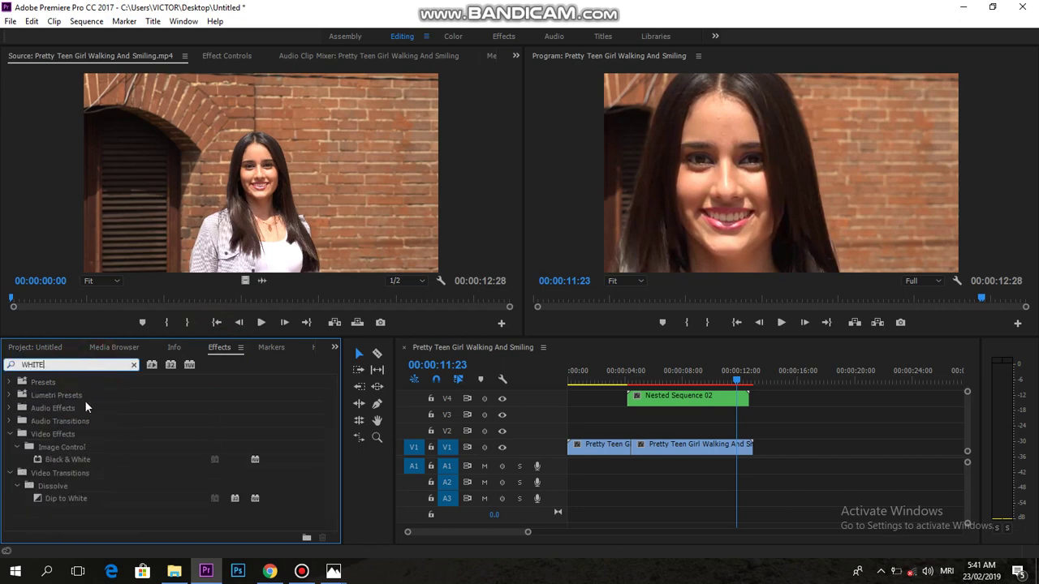
pyautogui.moveTo(108, 459); pyautogui.dragTo(671, 449)
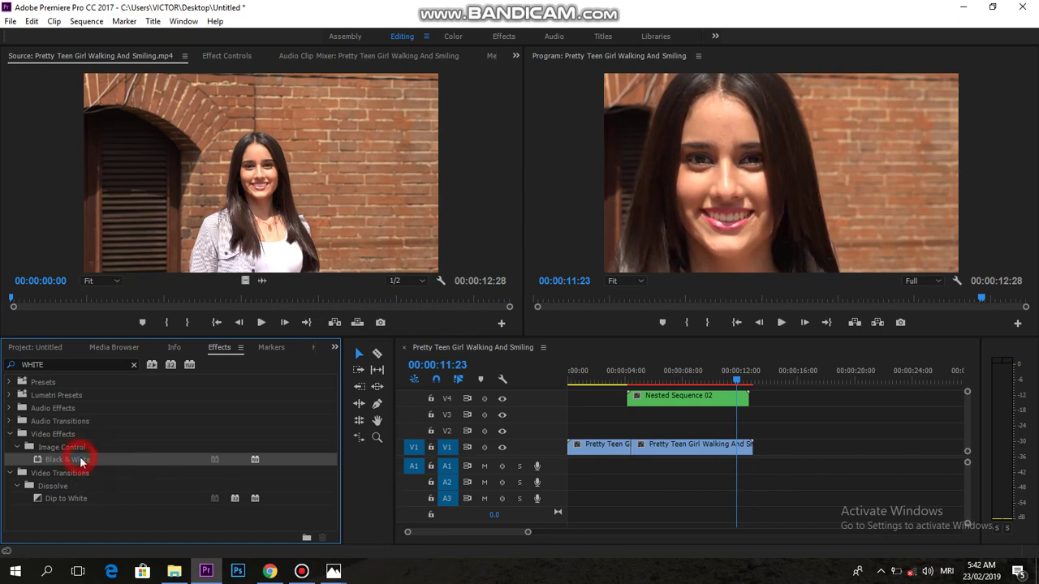
pyautogui.moveTo(81, 461); pyautogui.dragTo(676, 445)
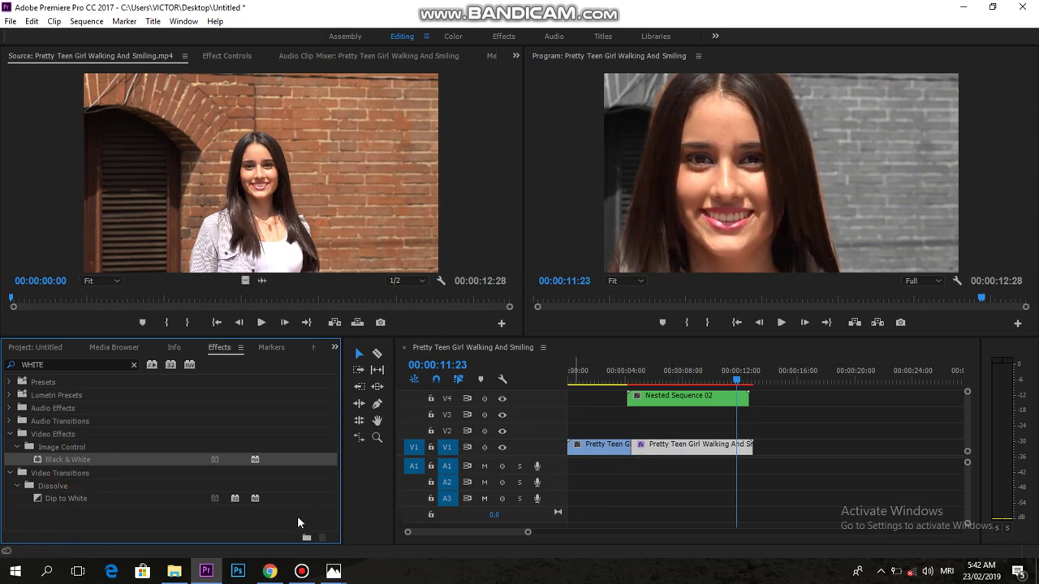
# Apply Gaussian Blur to the V1 background clip.
pyautogui.click(71, 364)
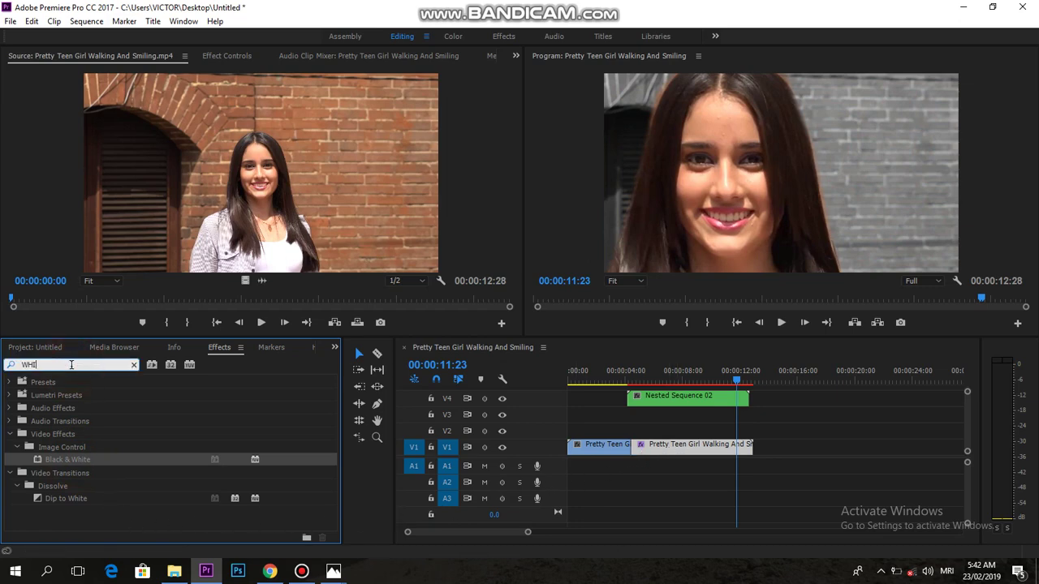
pyautogui.press('BackSpace')
pyautogui.press('BackSpace')
pyautogui.press('BackSpace')
pyautogui.write('GAU')
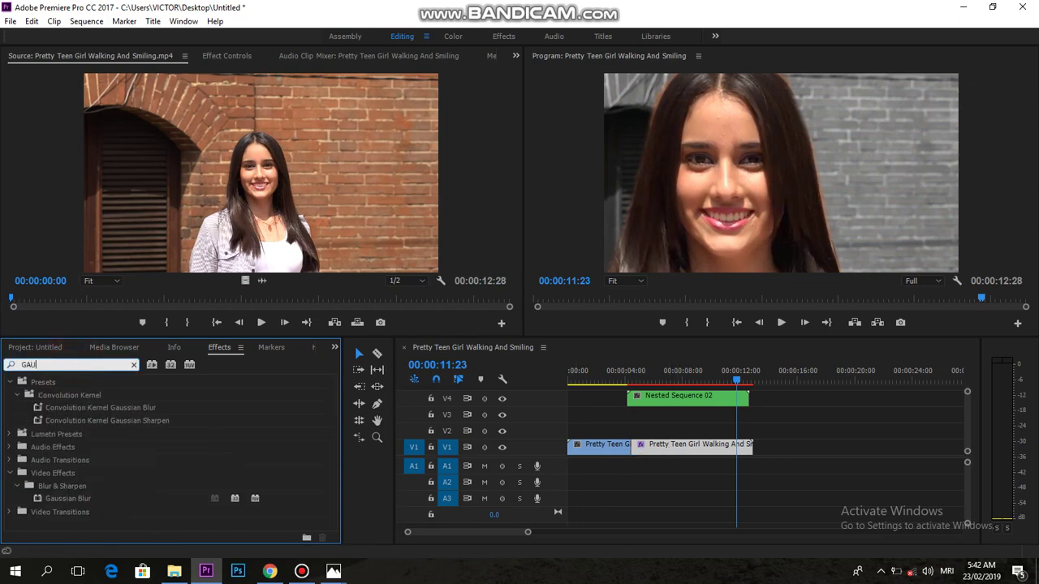
pyautogui.click(114, 498)
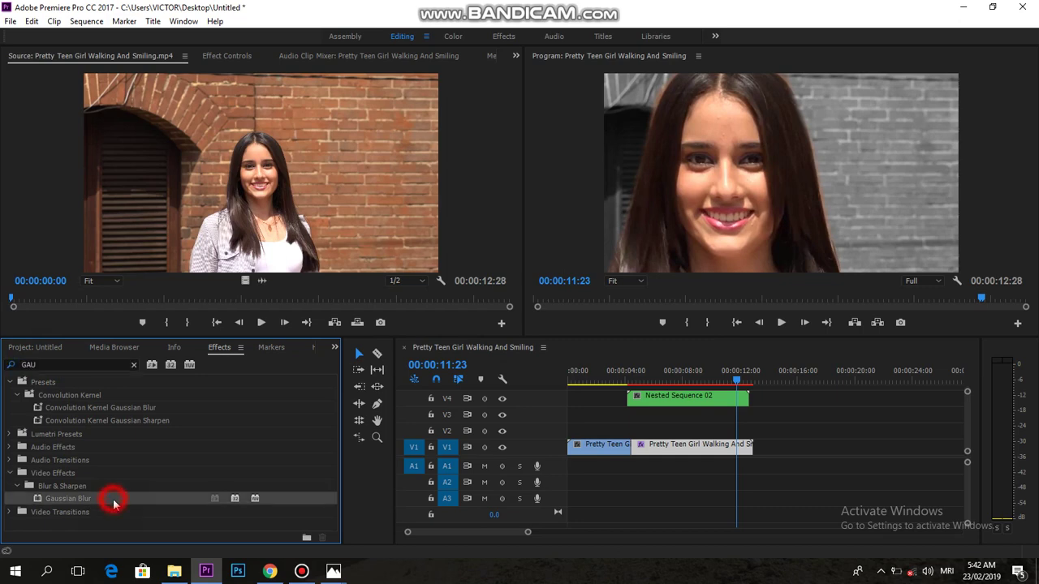
pyautogui.moveTo(114, 498); pyautogui.dragTo(662, 449)
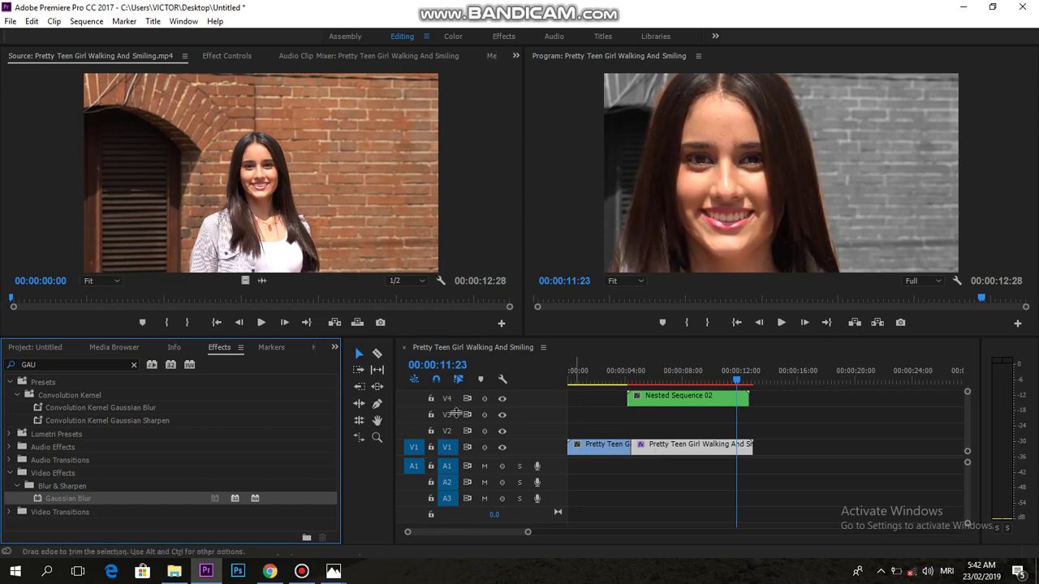
# Set Gaussian Blur Blurriness to 25 with Repeat Edge Pixels on, then select Nested Sequence 02.
pyautogui.click(227, 55)
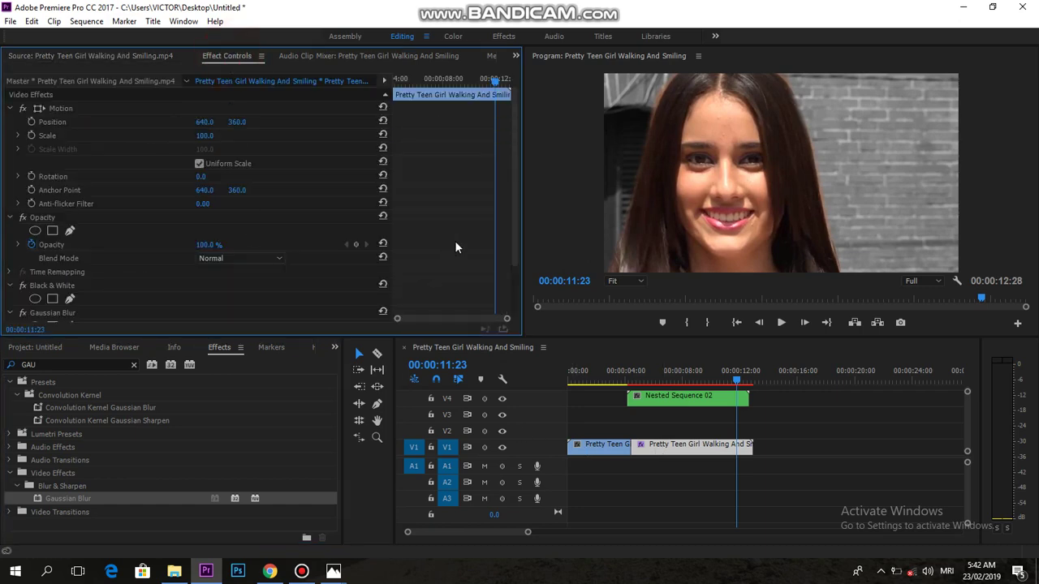
pyautogui.scroll(-3, 511, 216)
pyautogui.scroll(-1, 509, 218)
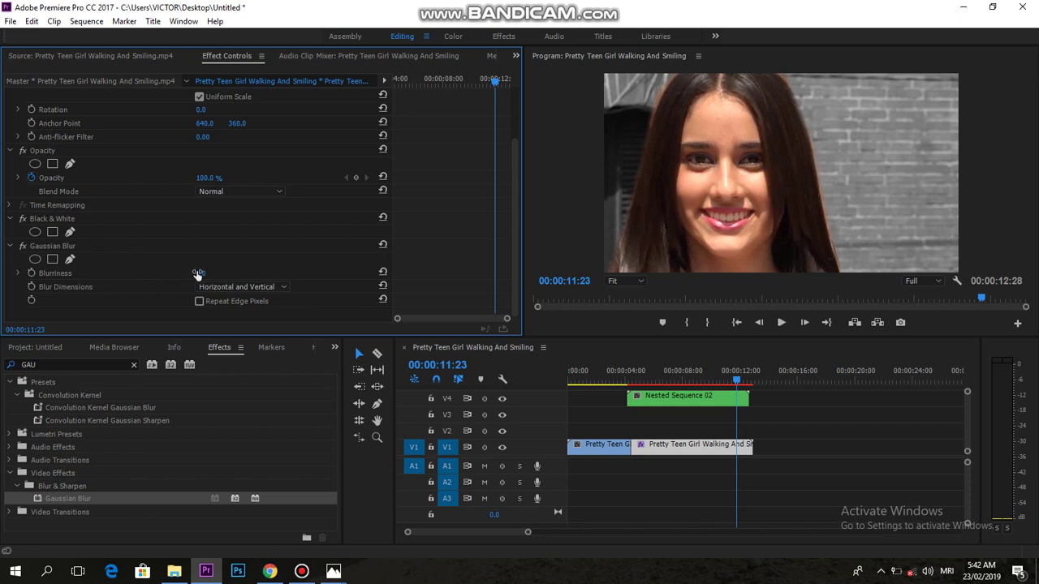
pyautogui.moveTo(201, 273)
pyautogui.mouseDown()
pyautogui.moveTo(221, 272)
pyautogui.moveTo(211, 273)
pyautogui.mouseUp()
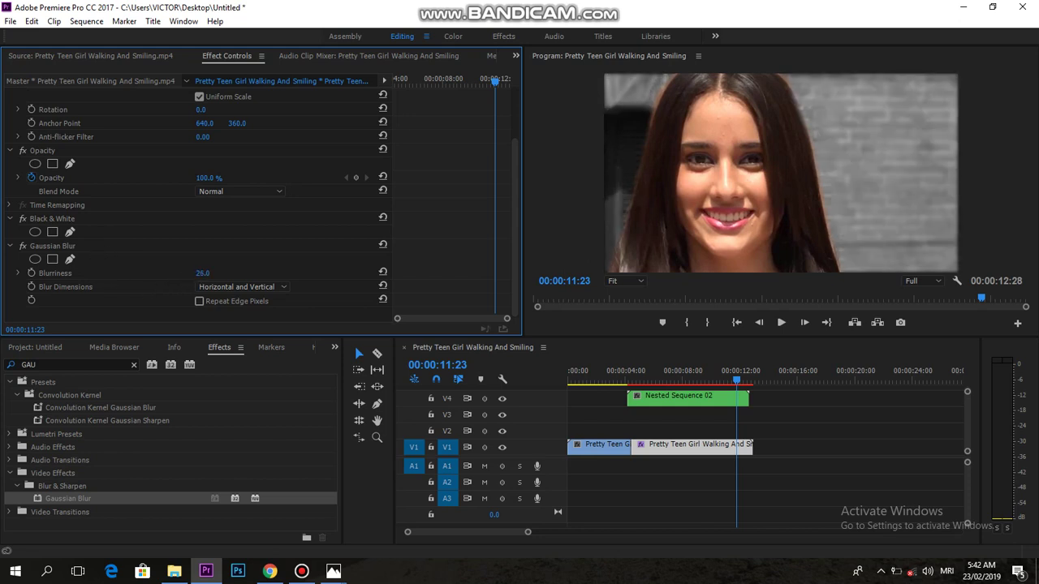
pyautogui.click(200, 301)
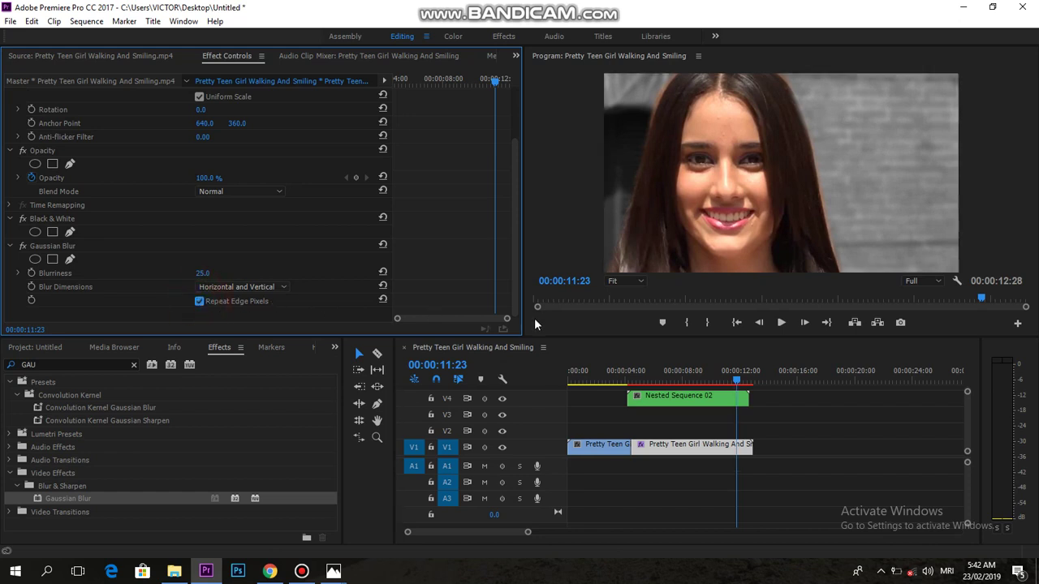
pyautogui.click(683, 400)
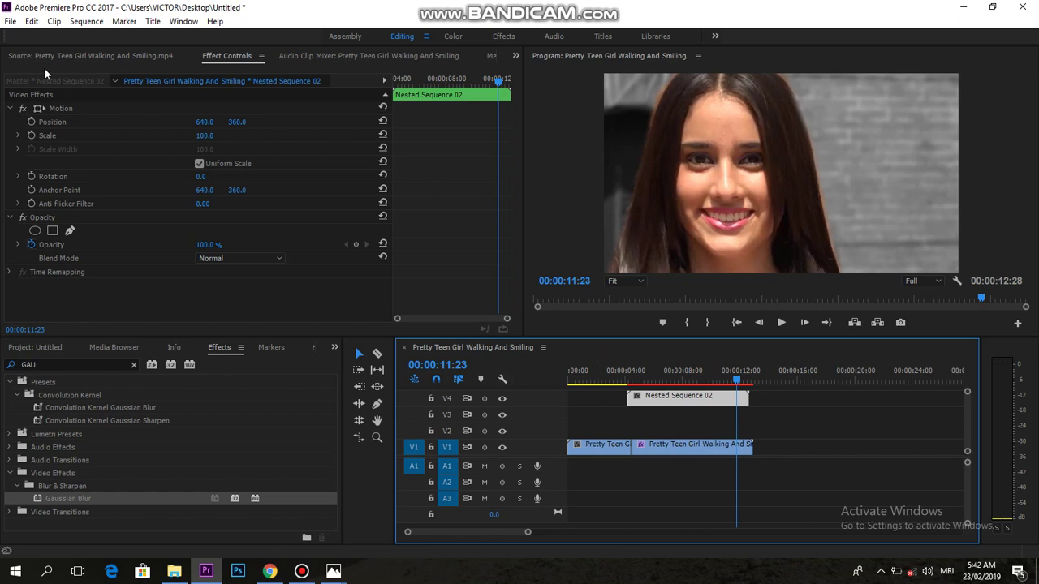
# Import the paint-splatter-2.png image into the project.
pyautogui.click(11, 22)
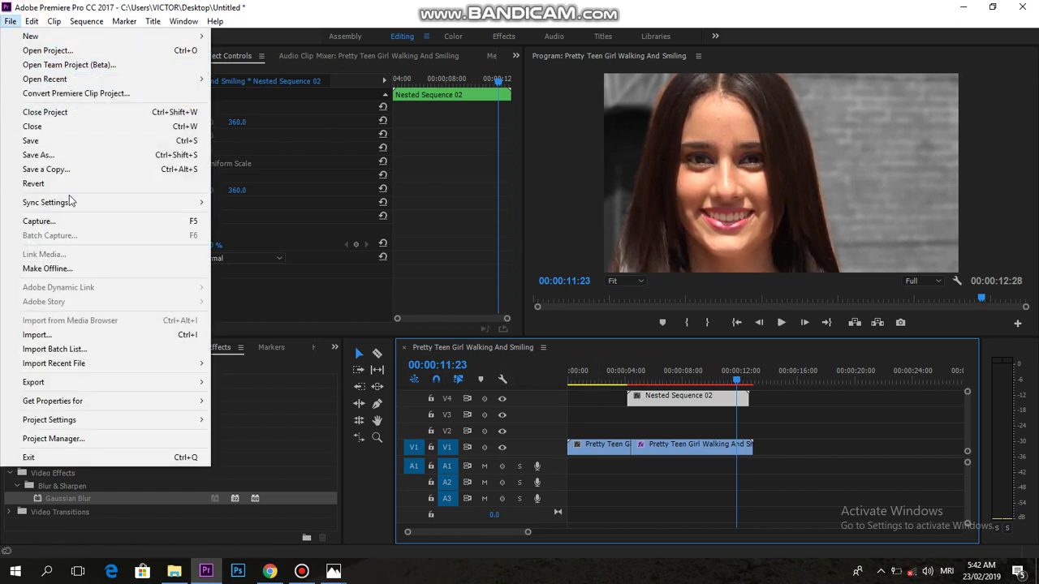
pyautogui.click(73, 336)
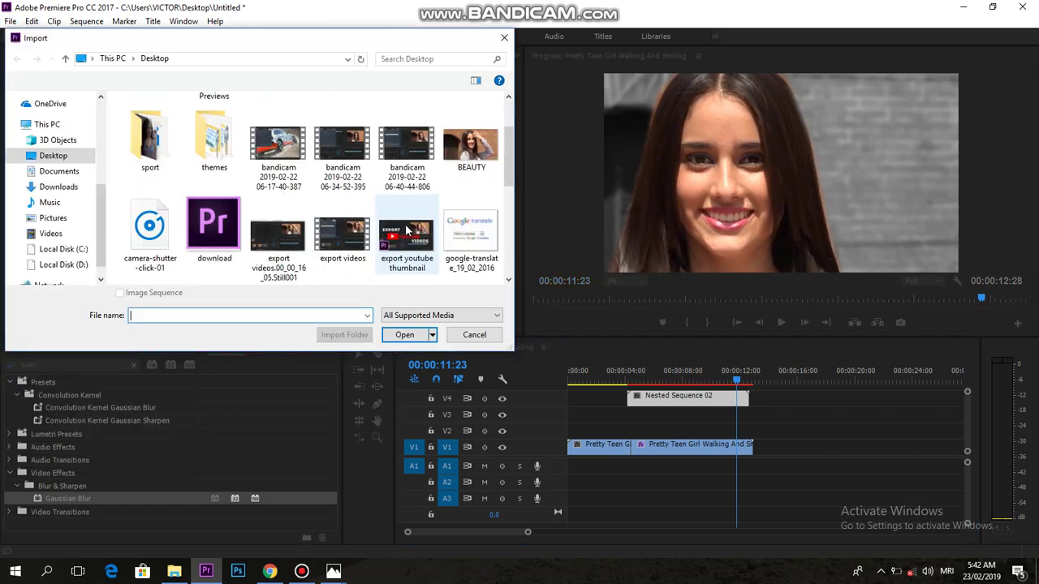
pyautogui.scroll(-3, 404, 224)
pyautogui.click(407, 130)
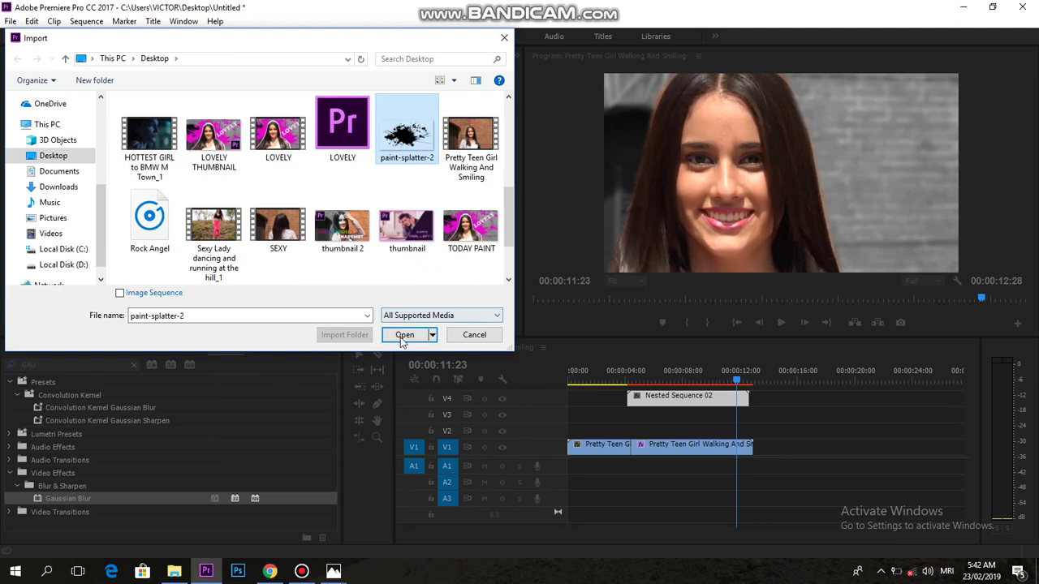
pyautogui.click(402, 337)
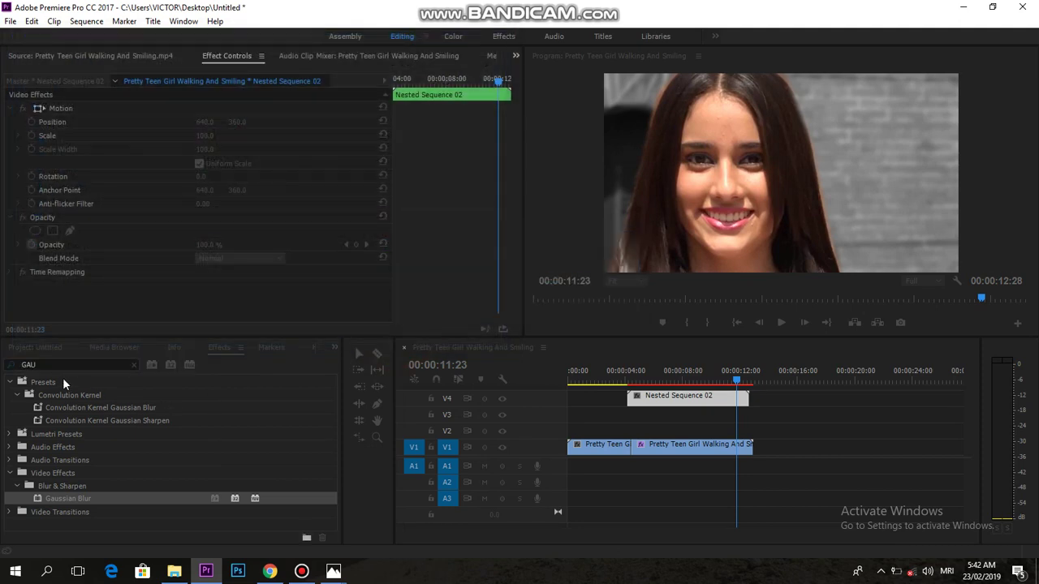
# Place paint-splatter-2.png on track V2 below the girl, then open Nested Sequence 02.
pyautogui.click(43, 349)
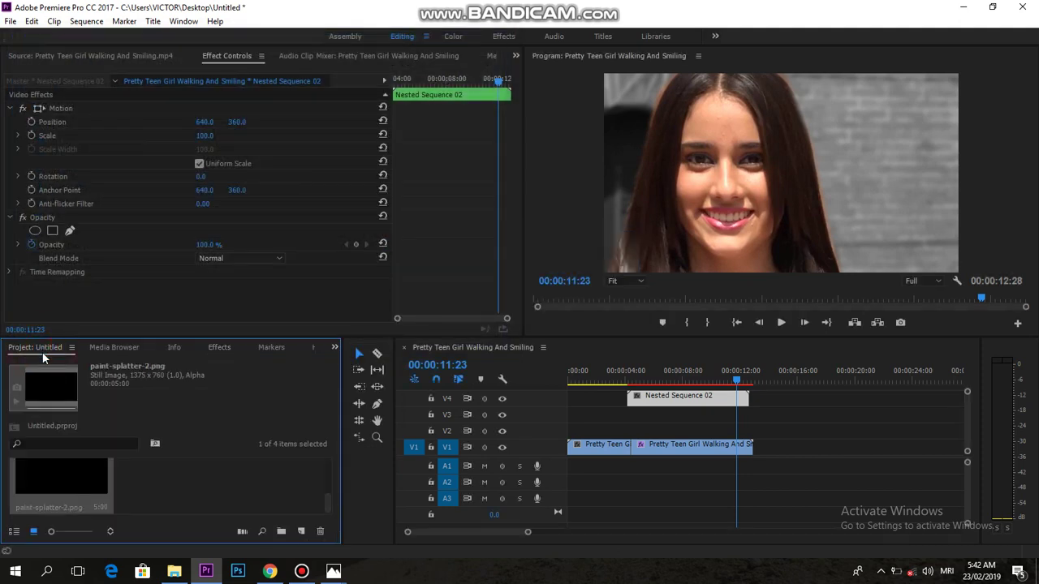
pyautogui.moveTo(40, 385)
pyautogui.mouseDown()
pyautogui.moveTo(634, 432)
pyautogui.moveTo(747, 431)
pyautogui.mouseUp()
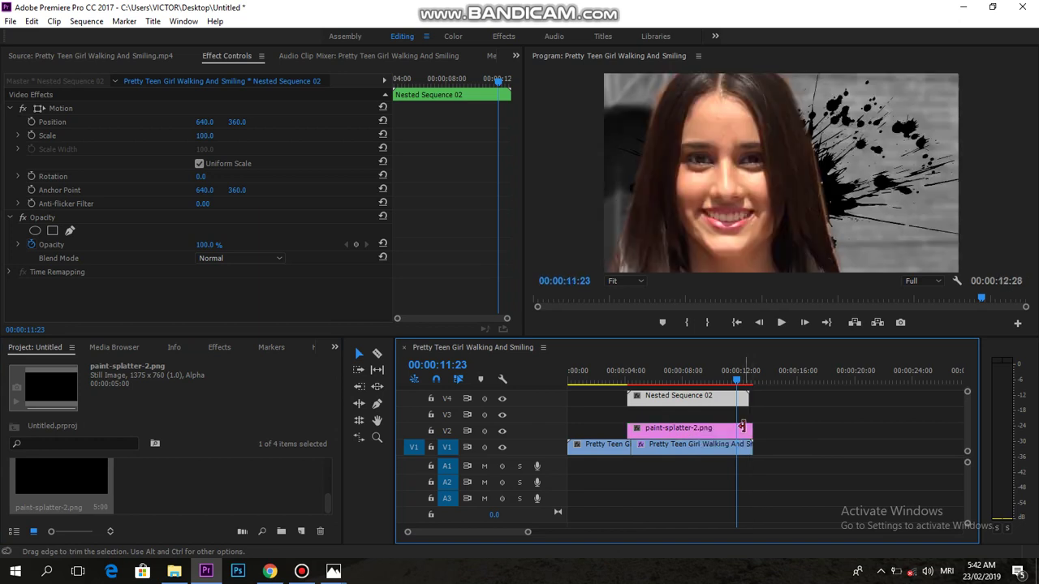
pyautogui.click(709, 430)
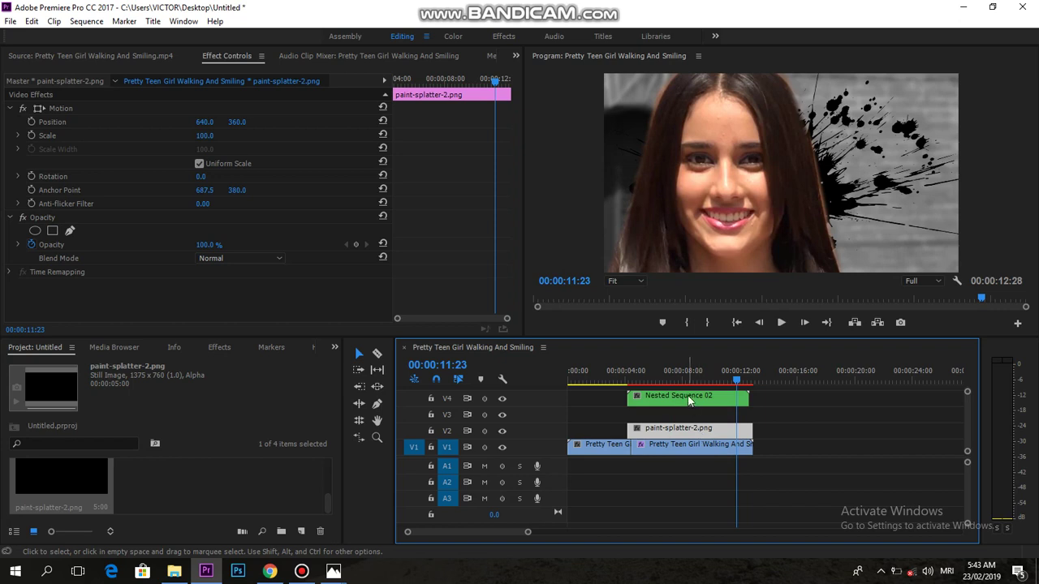
pyautogui.doubleClick(689, 398)
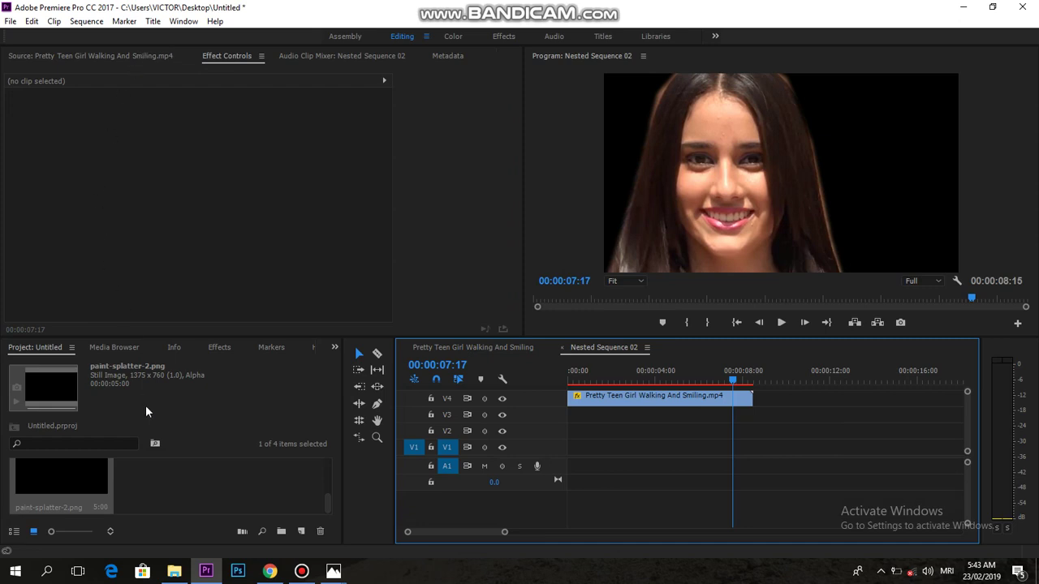
# Search the effects for 'RADI' and drop Radial Shadow onto the masked girl clip.
pyautogui.click(216, 347)
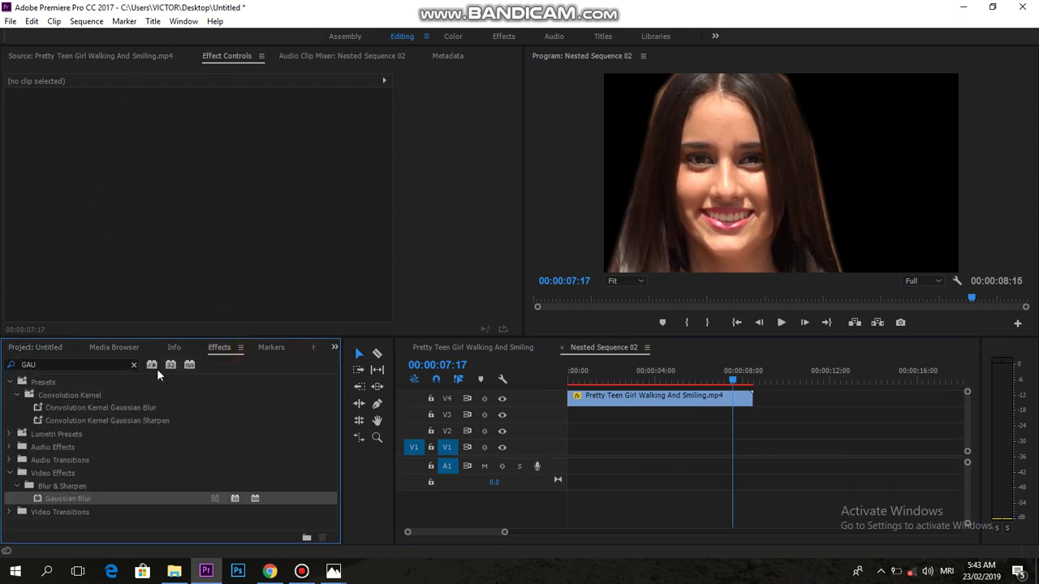
pyautogui.click(115, 363)
pyautogui.press('BackSpace')
pyautogui.press('BackSpace')
pyautogui.press('BackSpace')
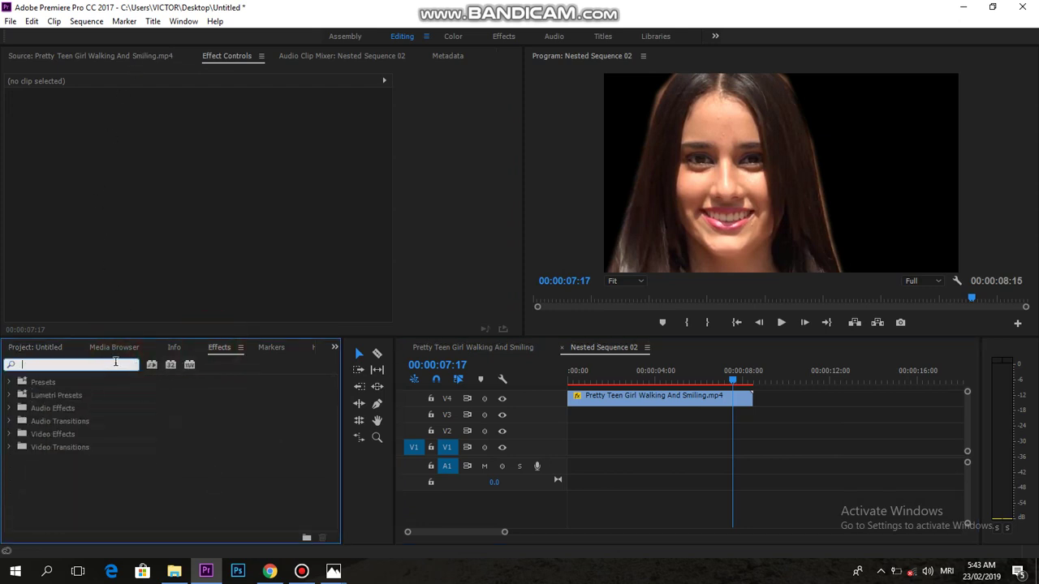
pyautogui.write('RADI')
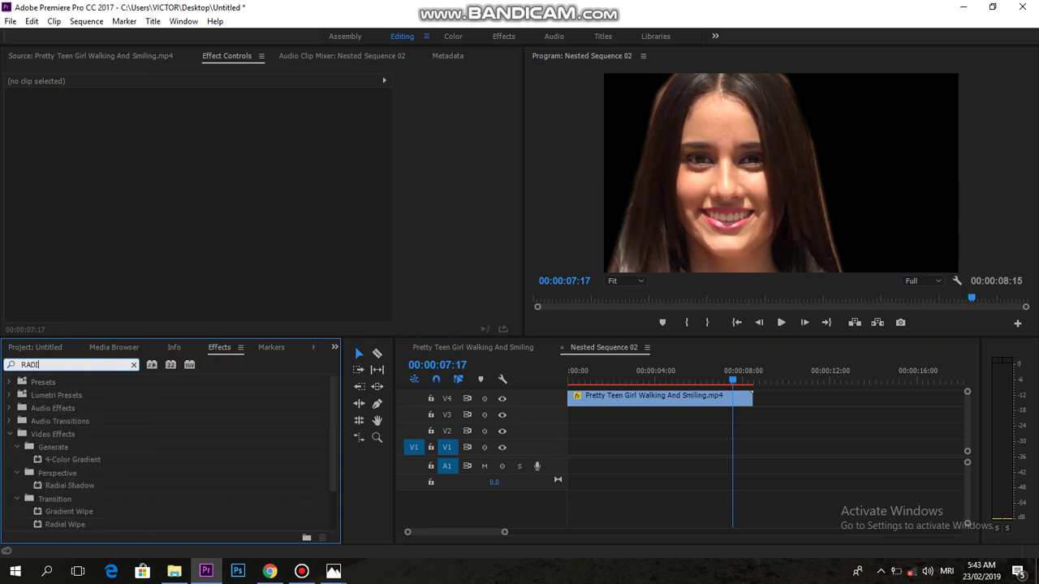
pyautogui.click(75, 487)
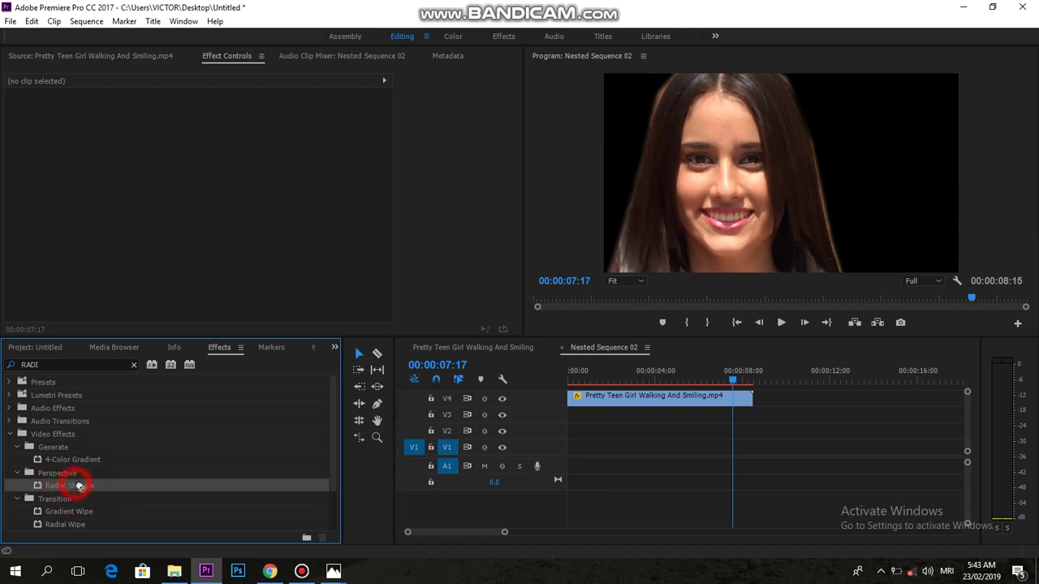
pyautogui.moveTo(79, 485); pyautogui.dragTo(619, 403)
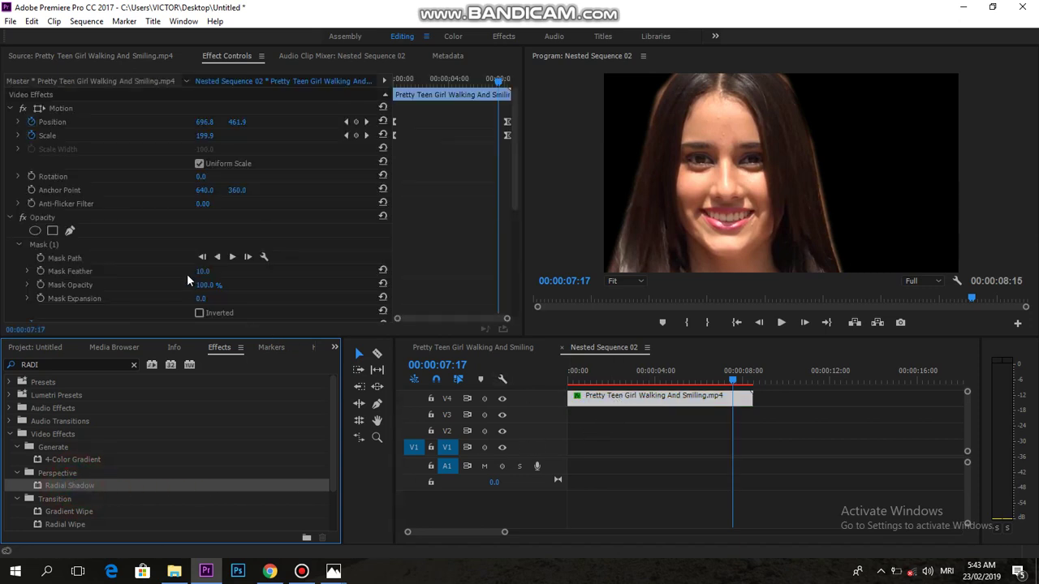
# Set the mask feather to 0 for a hard edge.
pyautogui.moveTo(202, 272); pyautogui.dragTo(199, 271)
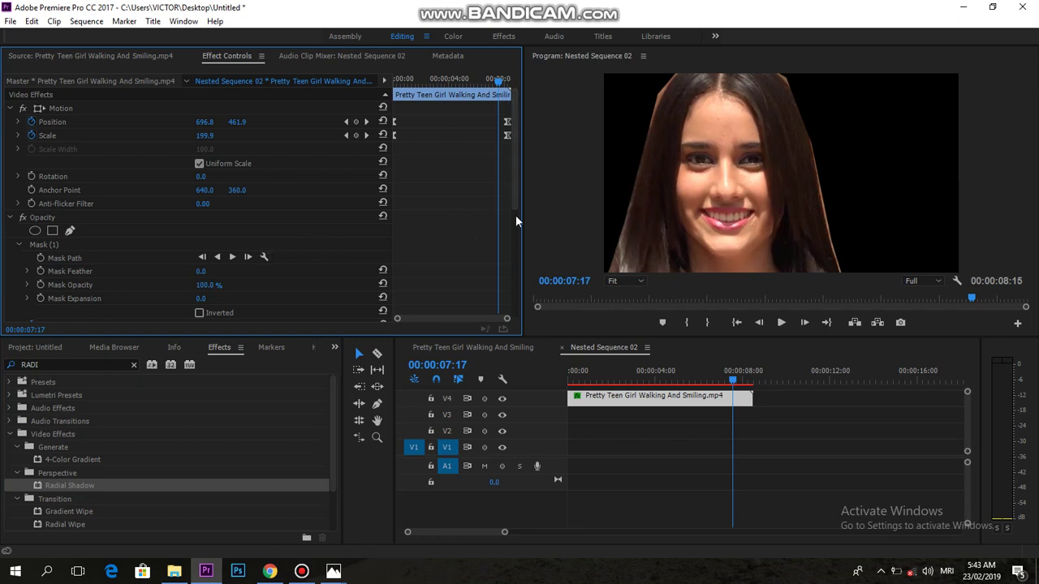
pyautogui.scroll(-2, 515, 218)
pyautogui.scroll(-2, 514, 221)
pyautogui.scroll(-2, 514, 225)
pyautogui.scroll(-1, 514, 224)
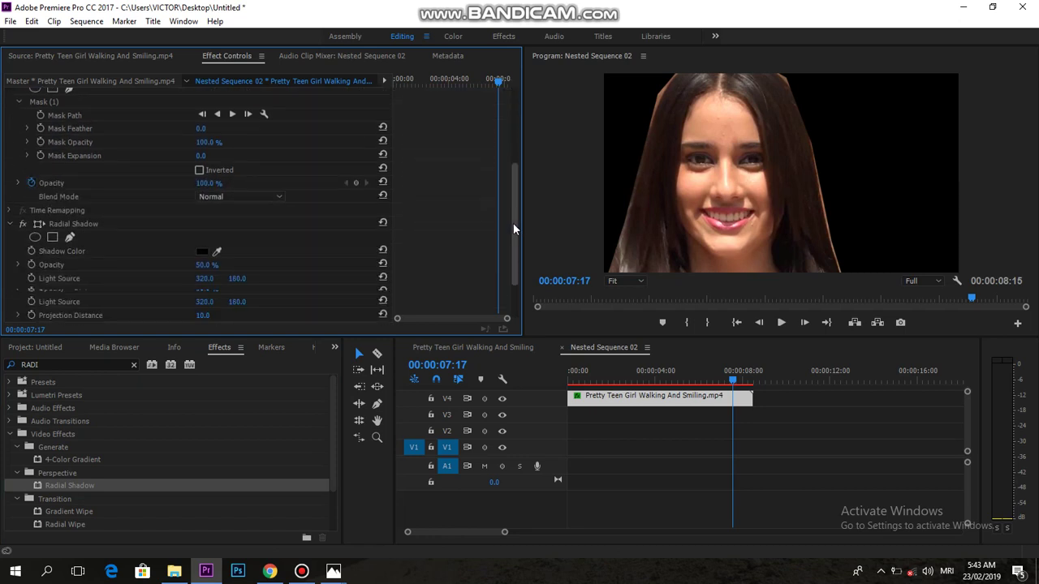
pyautogui.scroll(-2, 513, 223)
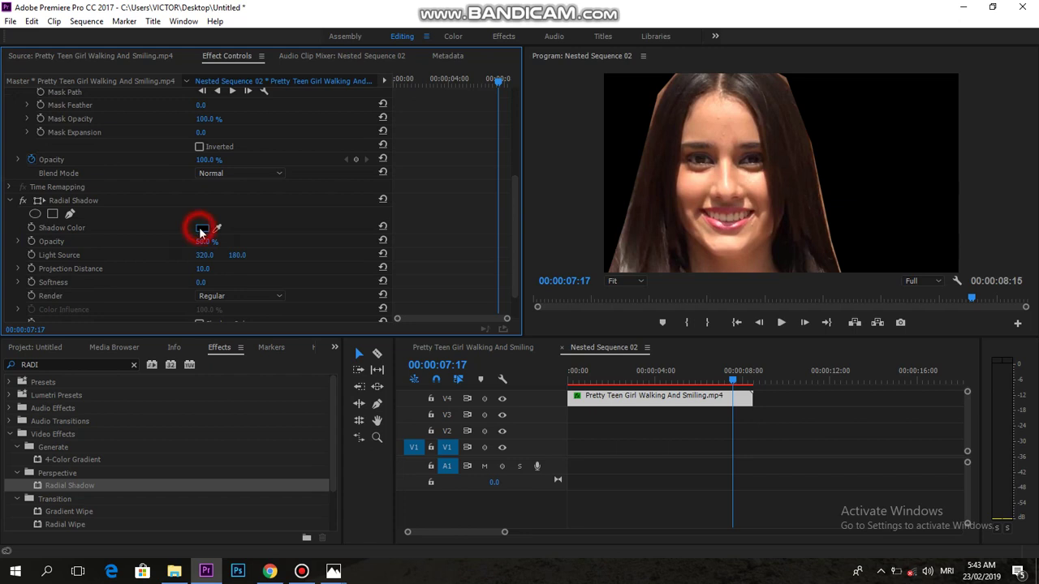
# Make the Radial Shadow colour near-white (FBF6F6) and return to the main Pretty Teen Girl sequence.
pyautogui.click(202, 229)
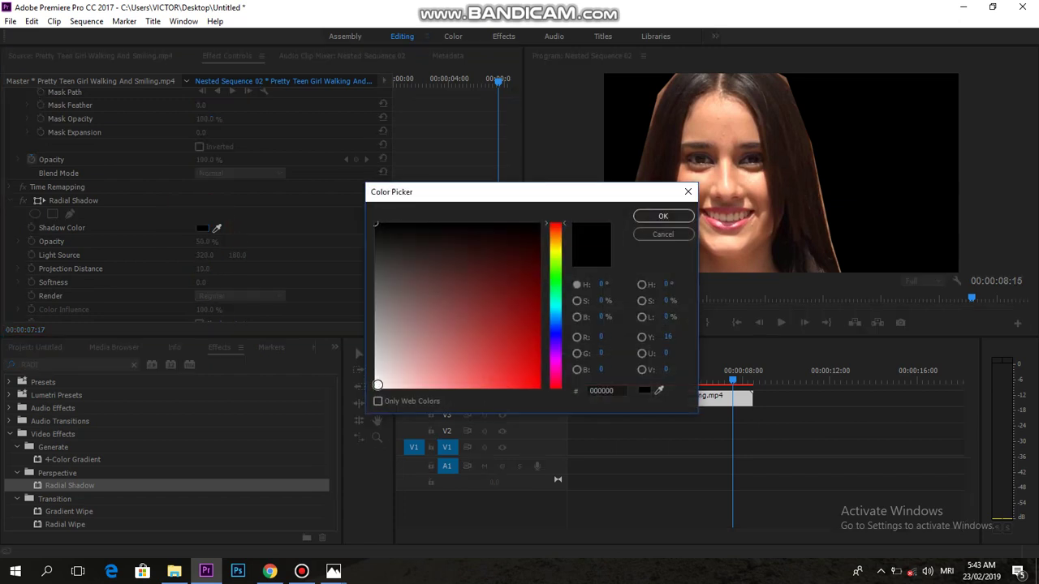
pyautogui.click(378, 385)
pyautogui.click(643, 215)
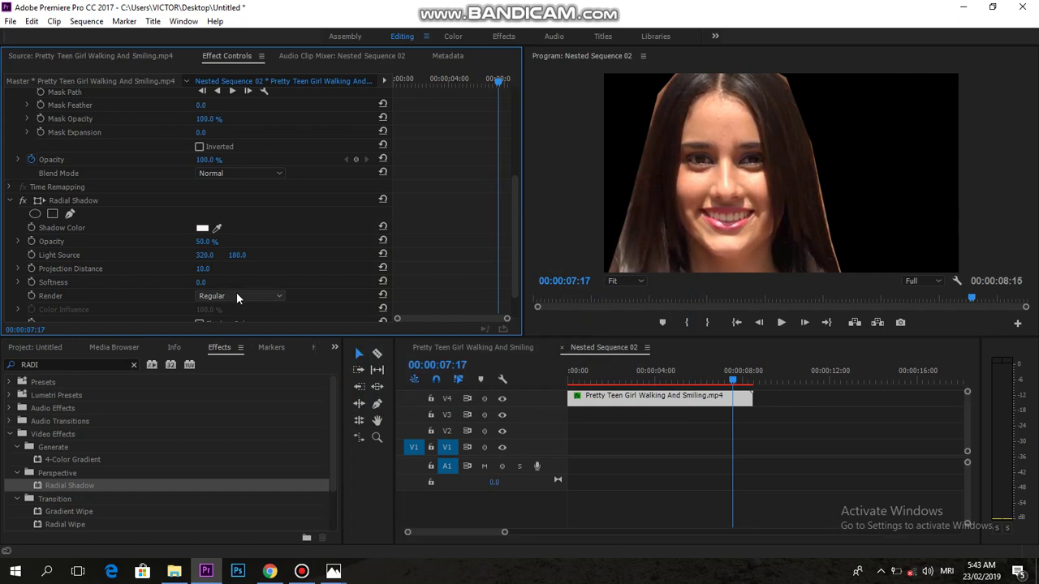
pyautogui.click(492, 349)
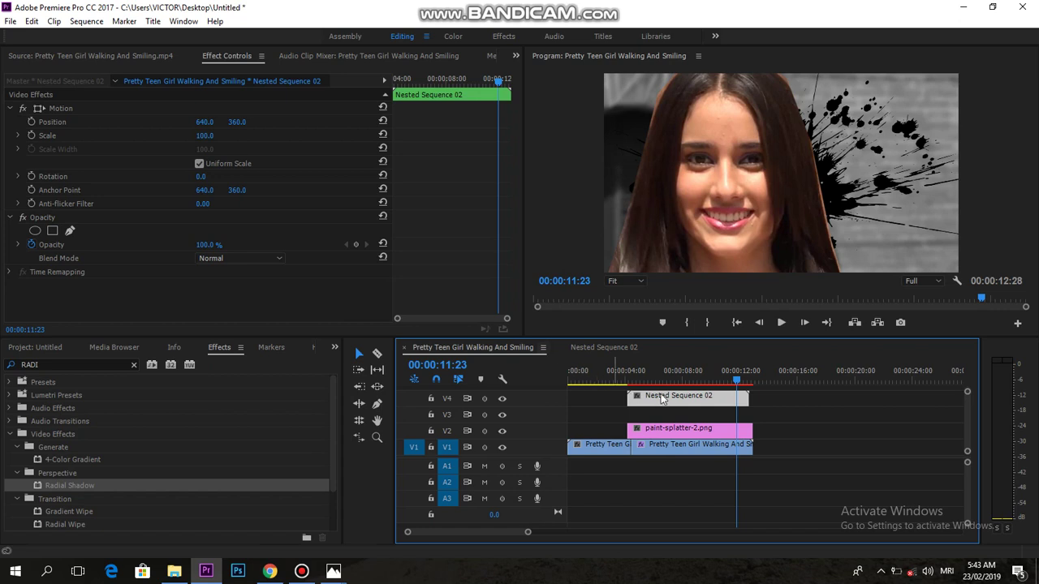
# Keyframe the paint splatter's Scale at 100 at 11:23 and 169.0 at 00:00:05:15.
pyautogui.click(656, 430)
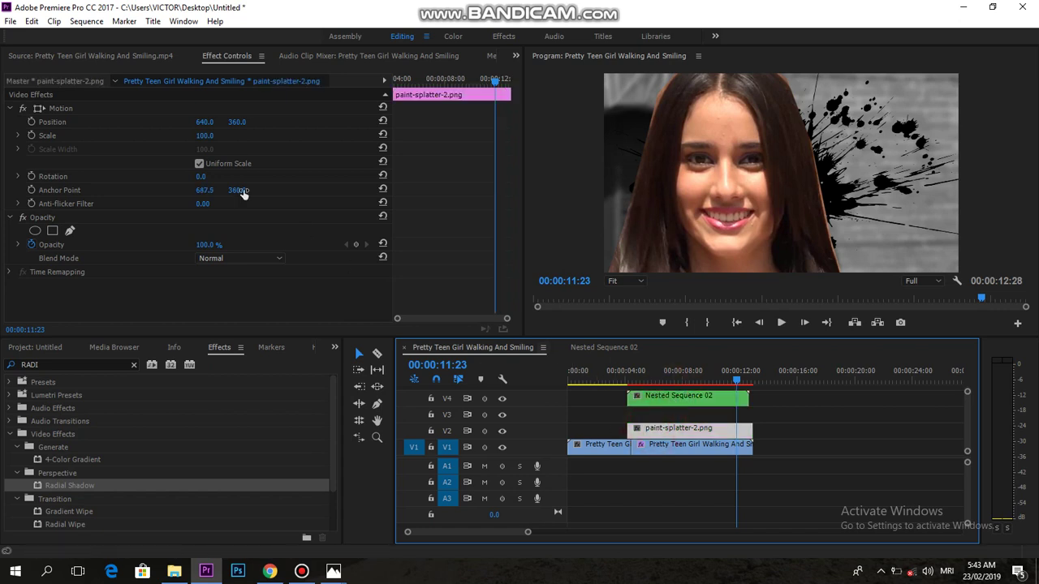
pyautogui.click(31, 136)
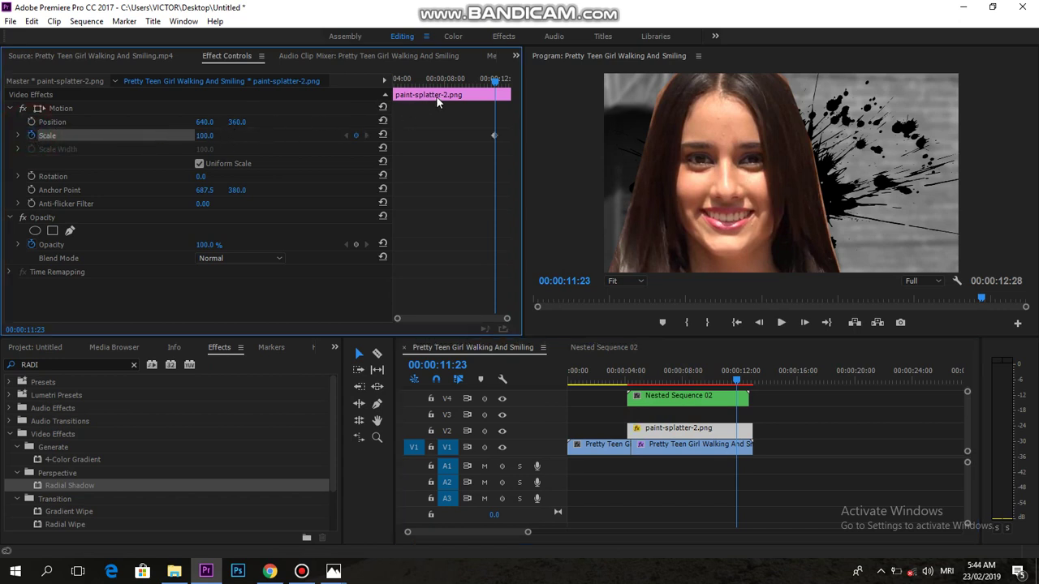
pyautogui.click(494, 81)
pyautogui.moveTo(494, 81); pyautogui.dragTo(411, 81)
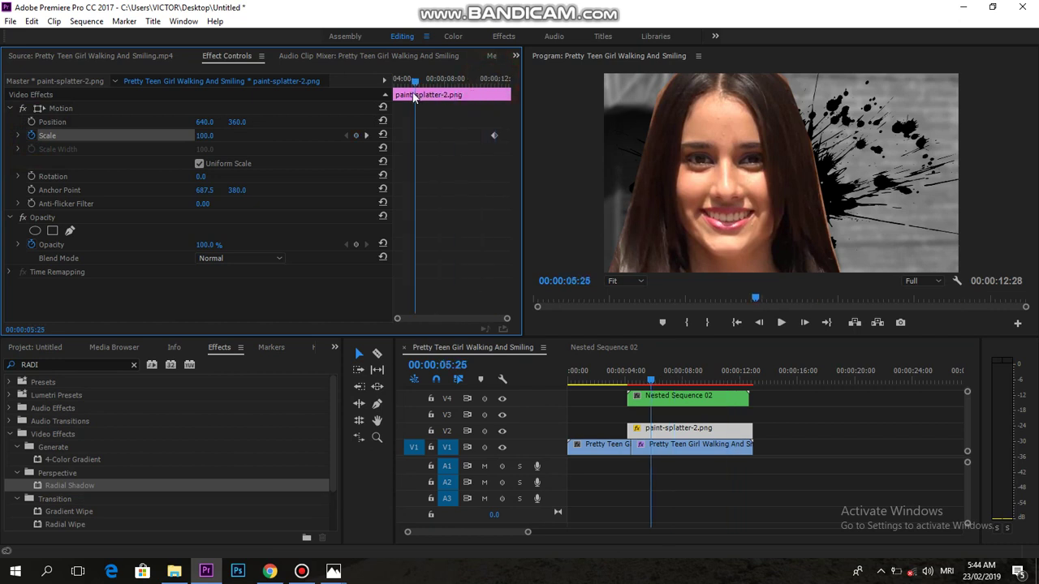
pyautogui.press('Left')
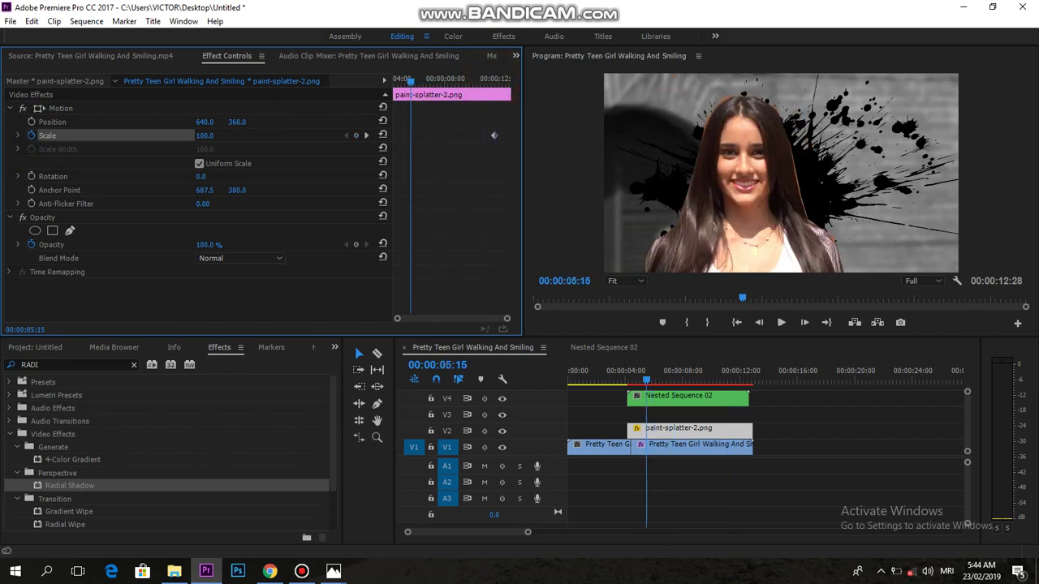
pyautogui.moveTo(205, 135); pyautogui.dragTo(235, 136)
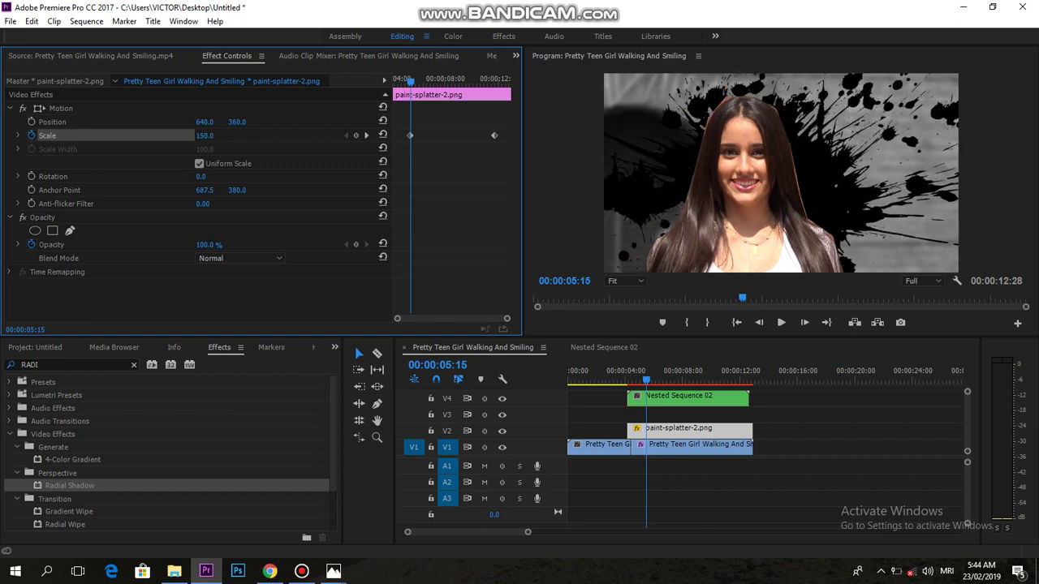
pyautogui.moveTo(235, 135); pyautogui.dragTo(212, 136)
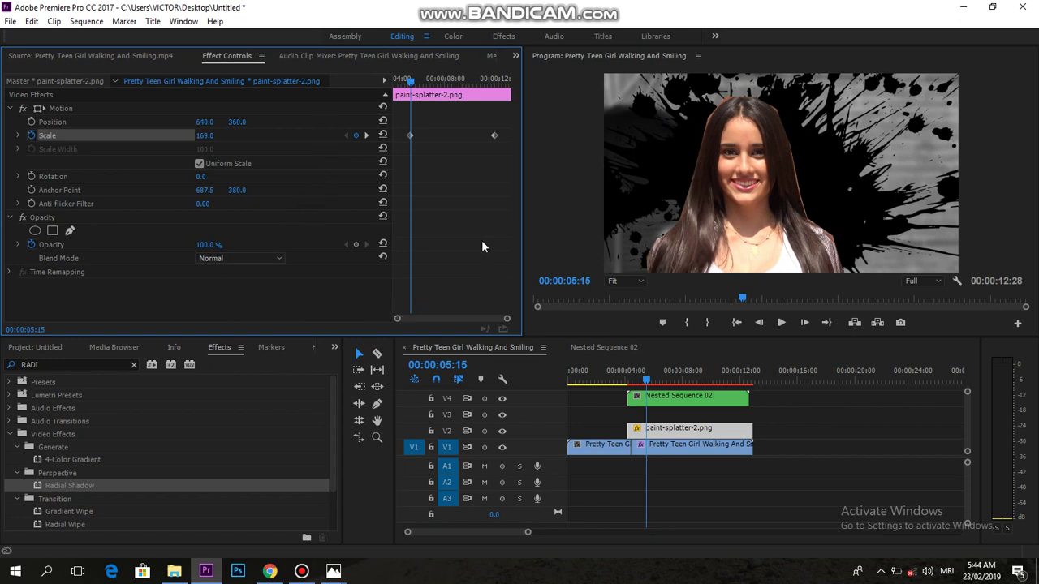
# Find Change to Color by searching 'CHANGE' and apply it to paint-splatter-2.png.
pyautogui.click(73, 363)
pyautogui.press('BackSpace')
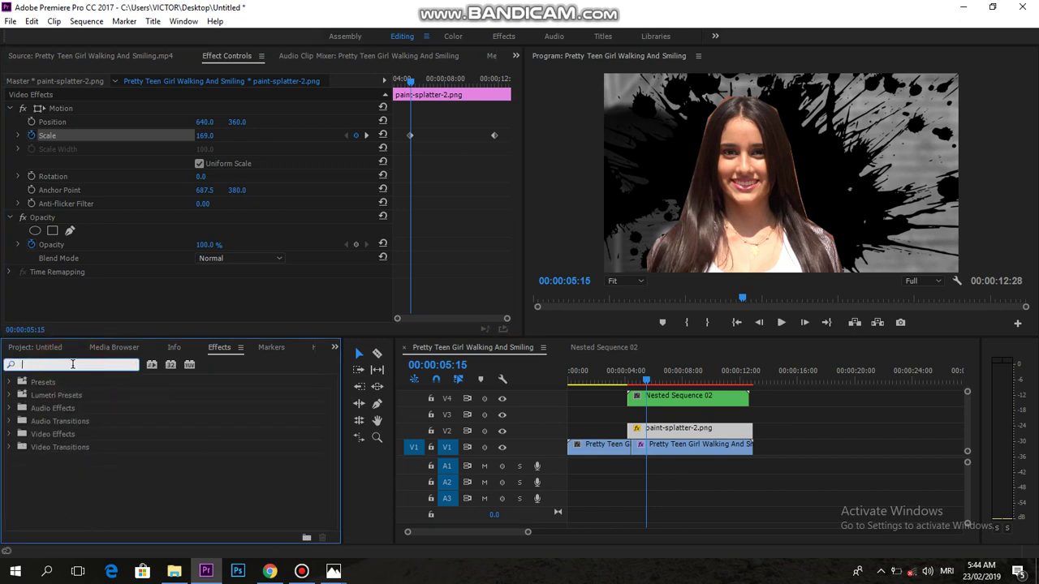
pyautogui.write('CHAN')
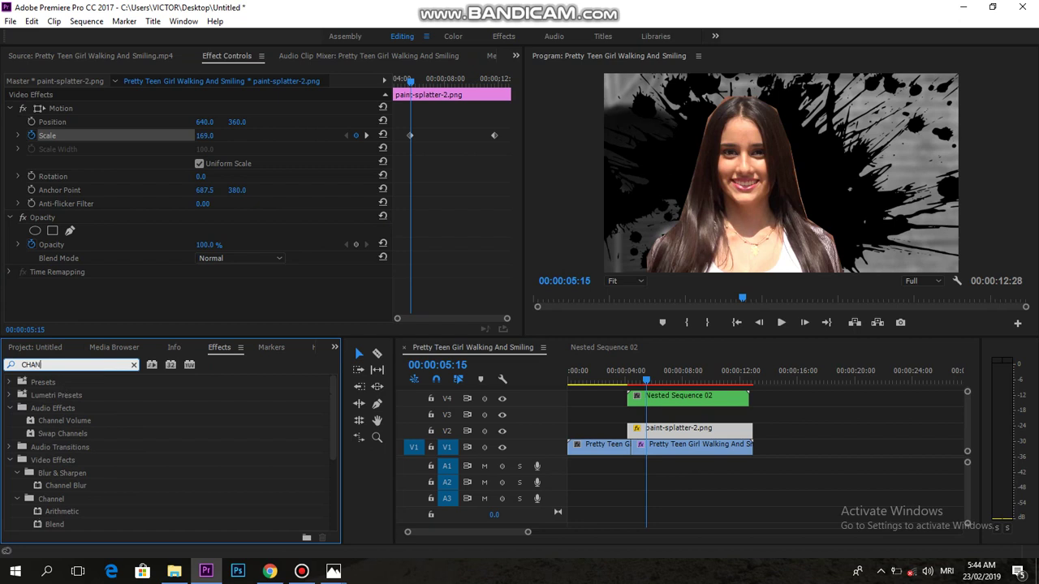
pyautogui.write('GE')
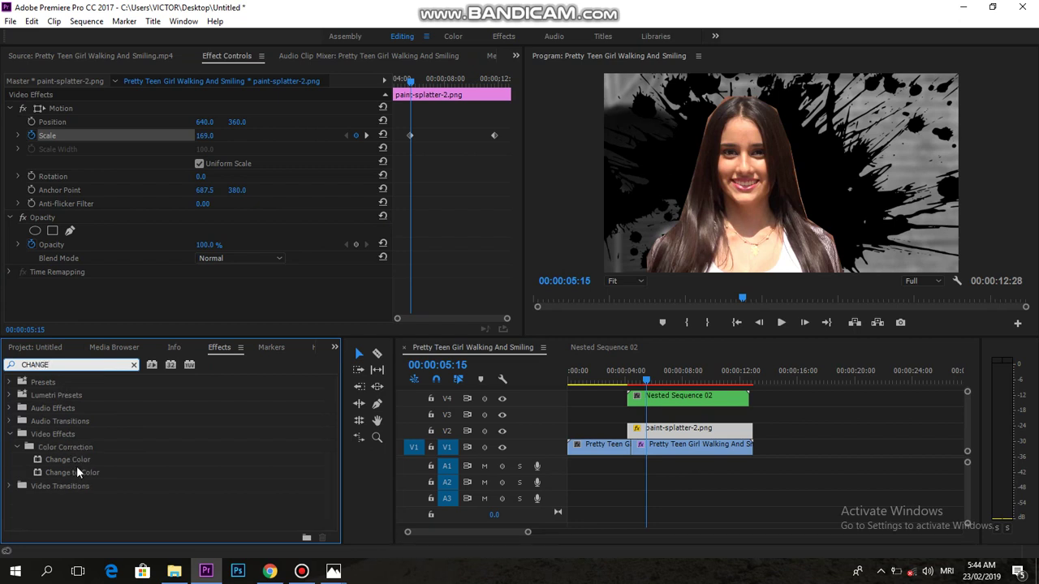
pyautogui.click(78, 472)
pyautogui.moveTo(97, 472); pyautogui.dragTo(660, 428)
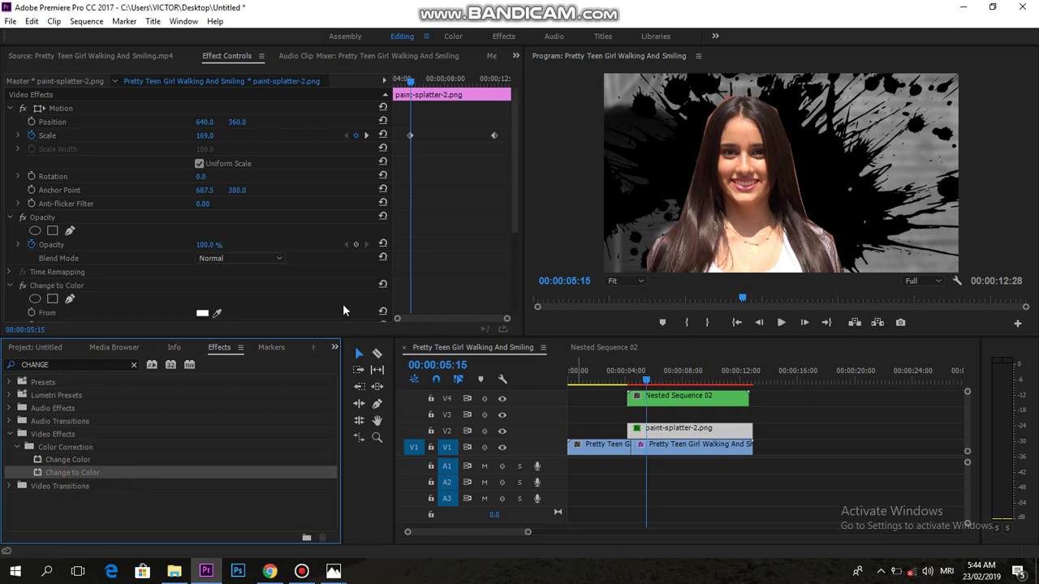
pyautogui.scroll(-5, 260, 264)
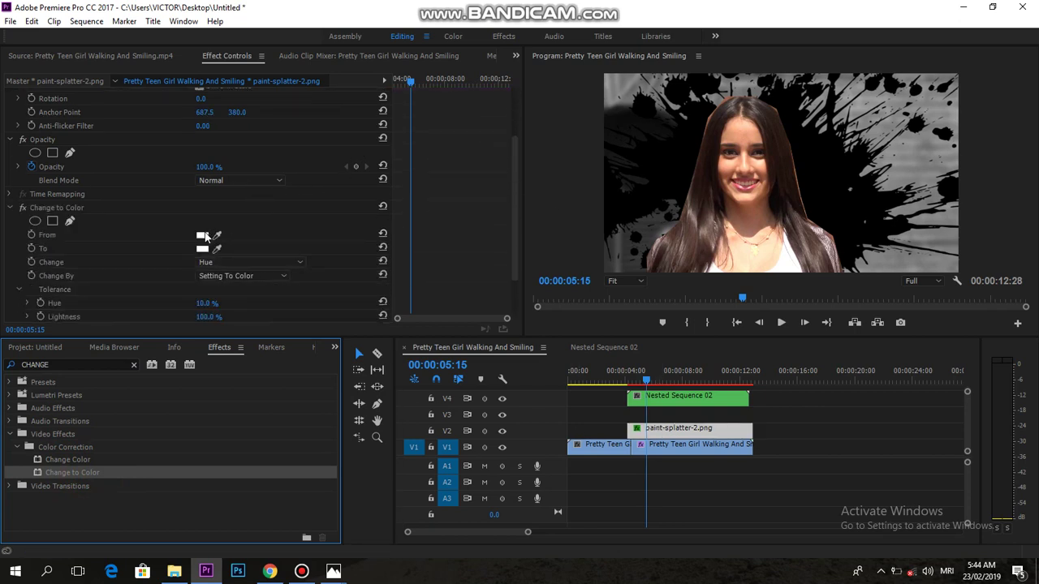
# Set Change to Color's From colour to black and To colour to magenta D514DC.
pyautogui.click(202, 234)
pyautogui.click(506, 233)
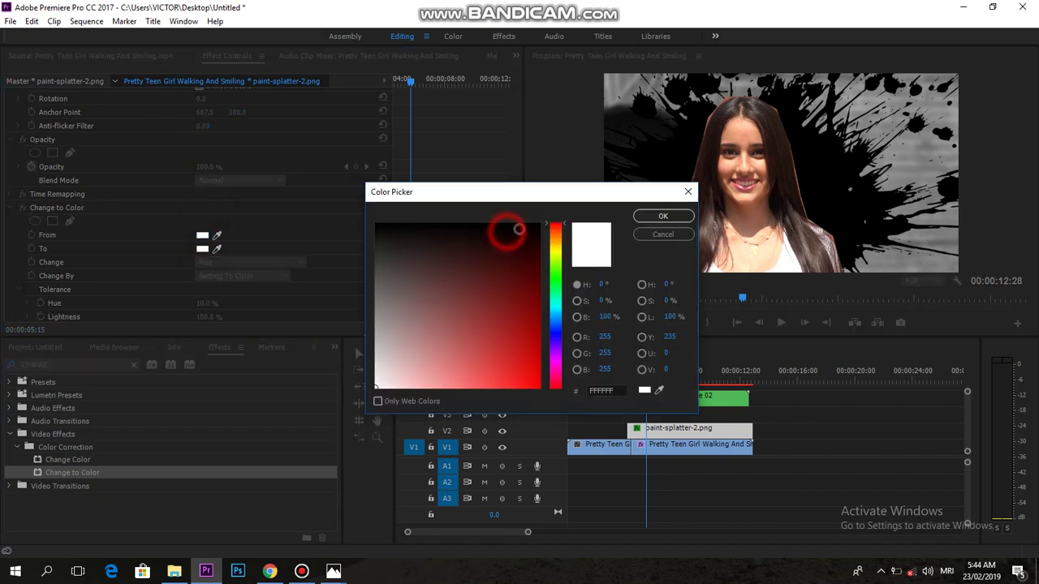
pyautogui.click(661, 216)
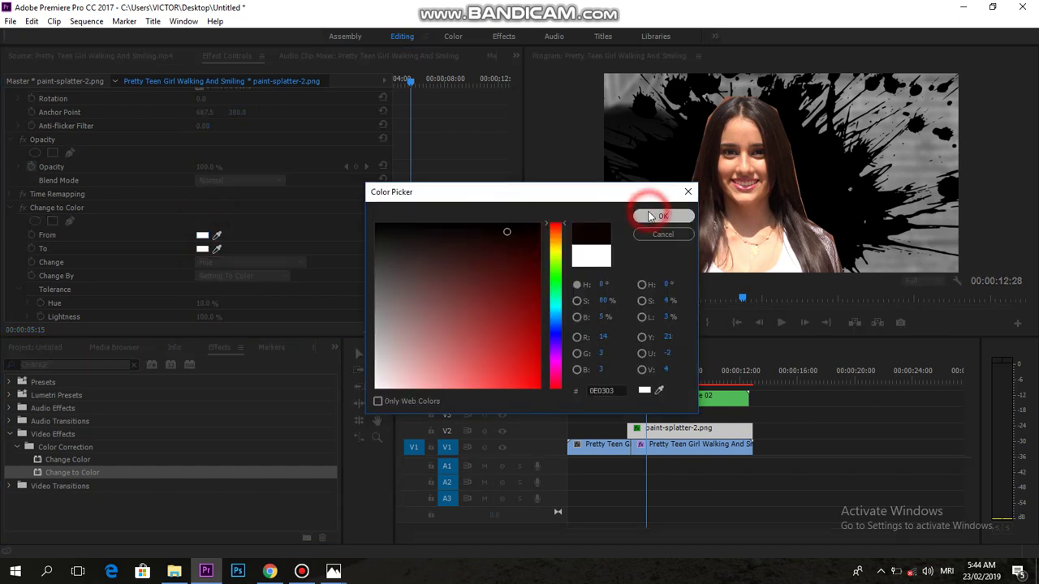
pyautogui.click(203, 247)
pyautogui.click(206, 249)
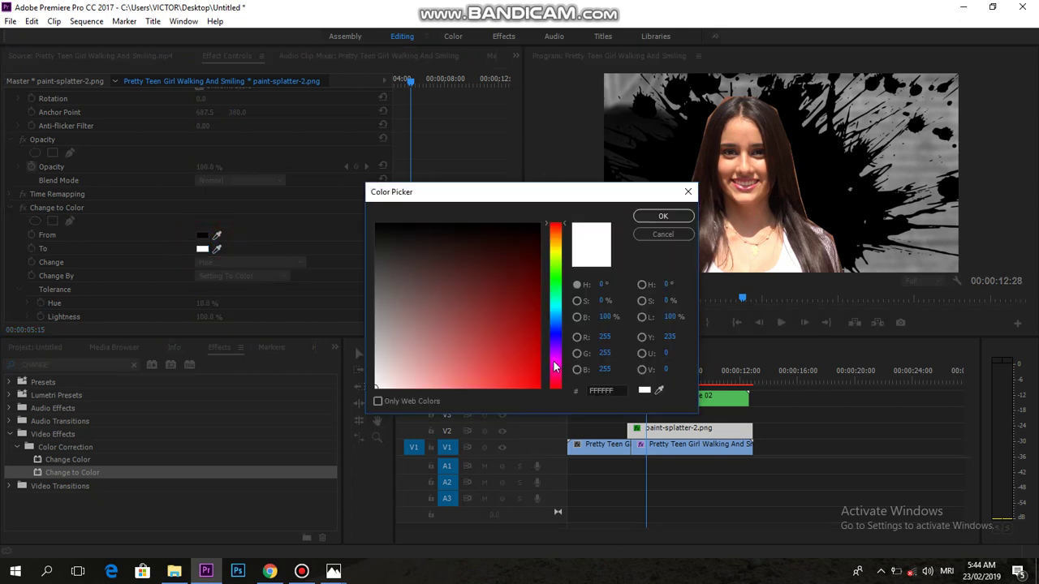
pyautogui.click(555, 360)
pyautogui.click(525, 364)
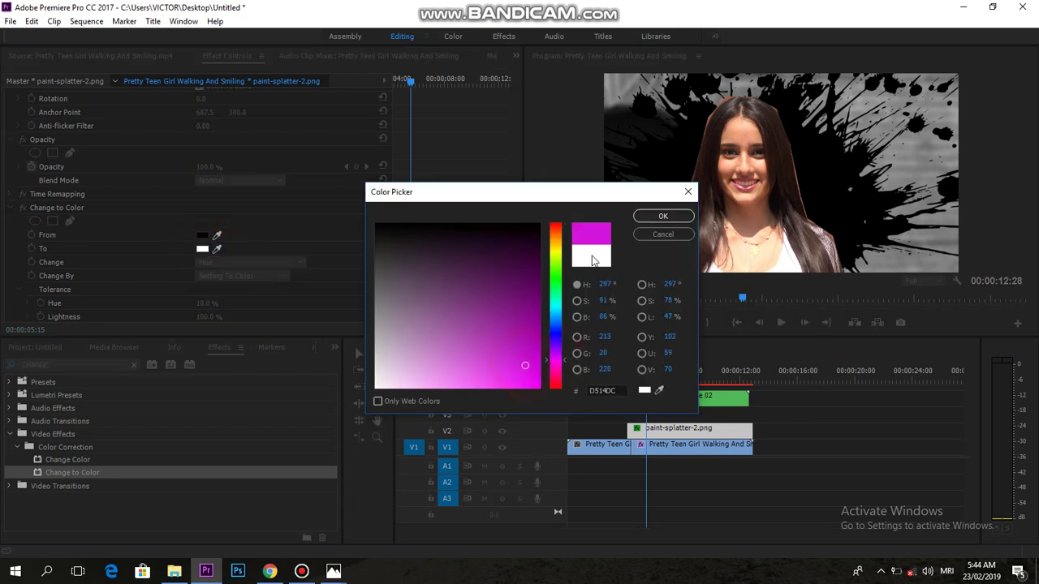
pyautogui.click(661, 216)
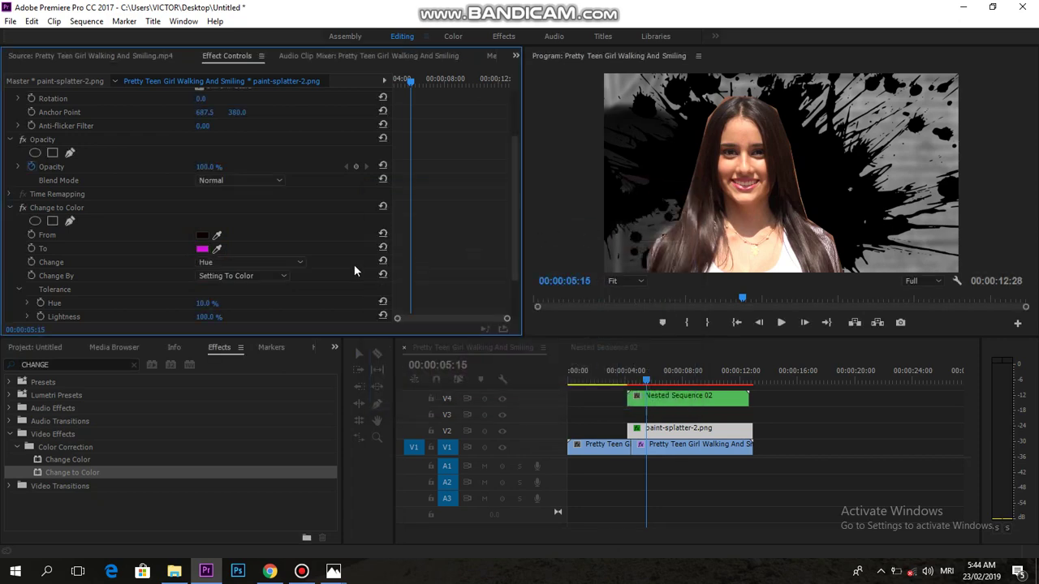
# Set Change to Hue, Lightness & Saturation.
pyautogui.click(263, 260)
pyautogui.click(263, 319)
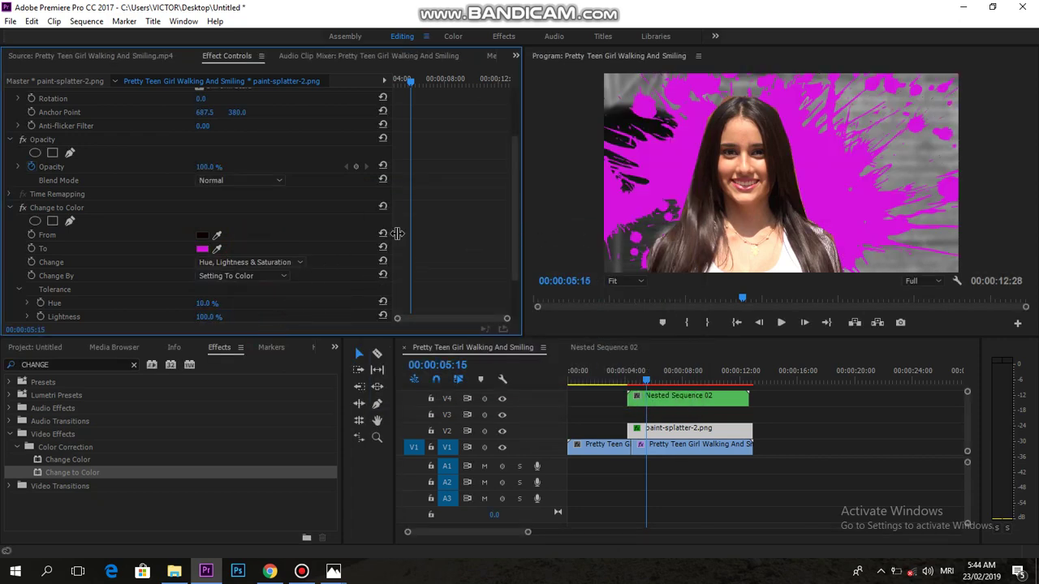
pyautogui.click(11, 23)
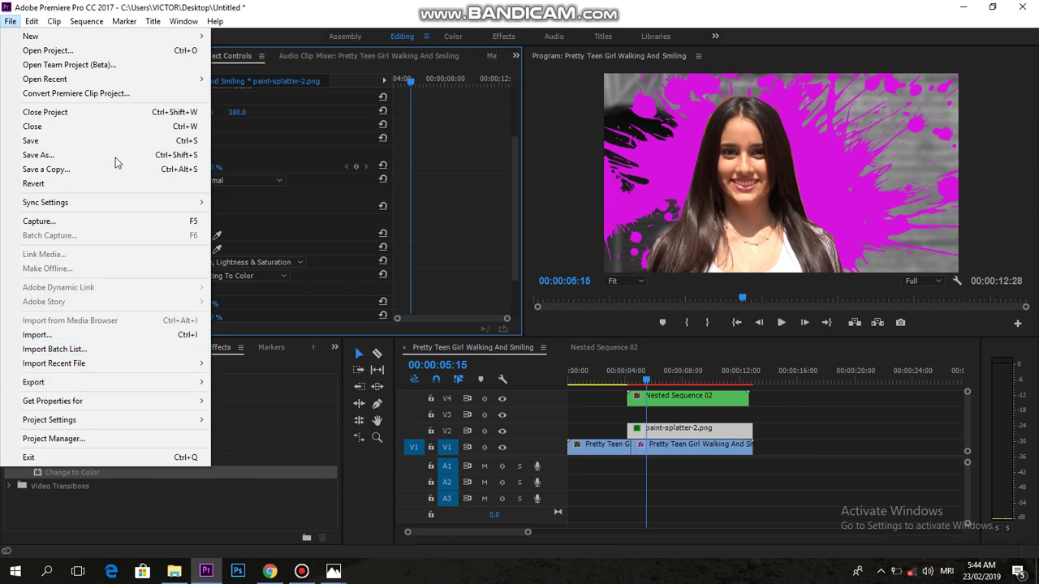
# Create a new title, Title 02, accepting the default title settings.
pyautogui.hotkey('alt', 'w')
pyautogui.click(11, 21)
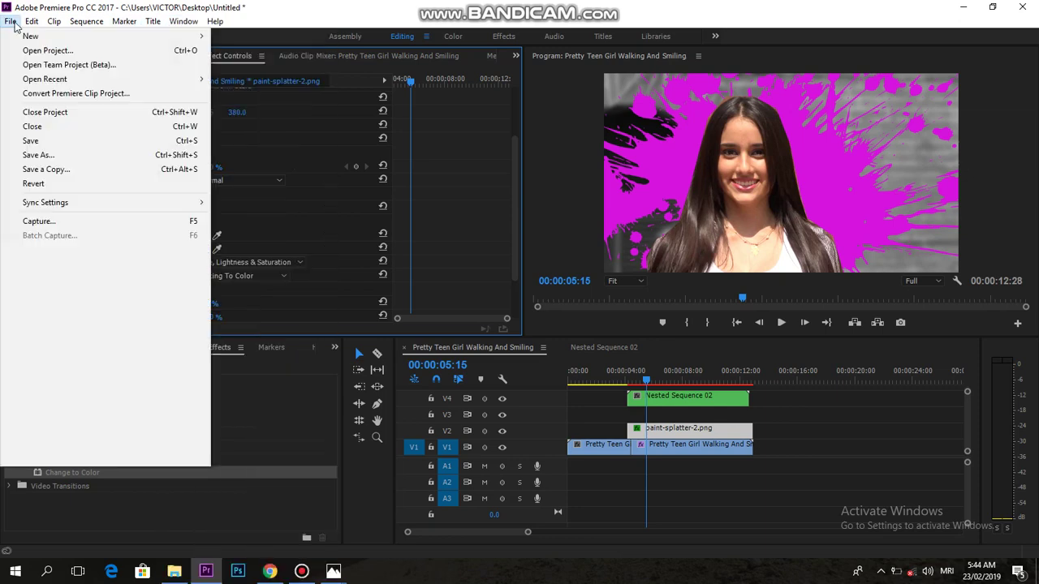
pyautogui.moveTo(120, 37)
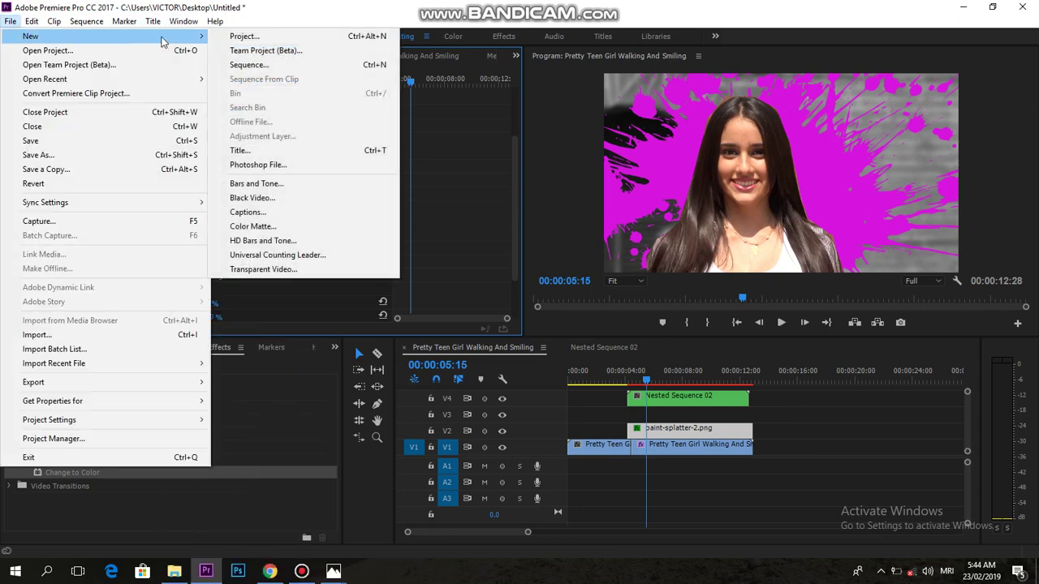
pyautogui.click(241, 151)
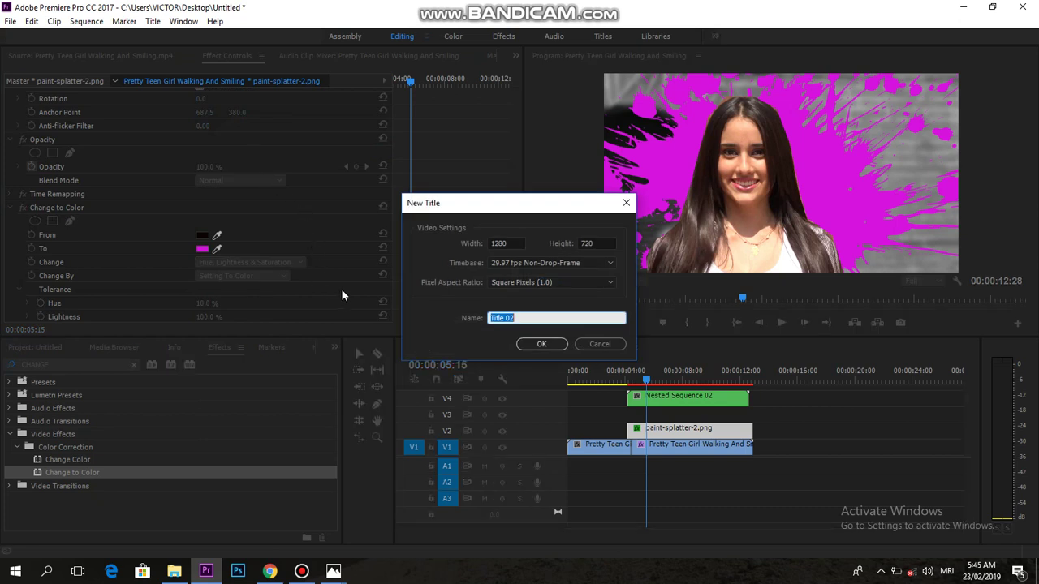
pyautogui.click(536, 345)
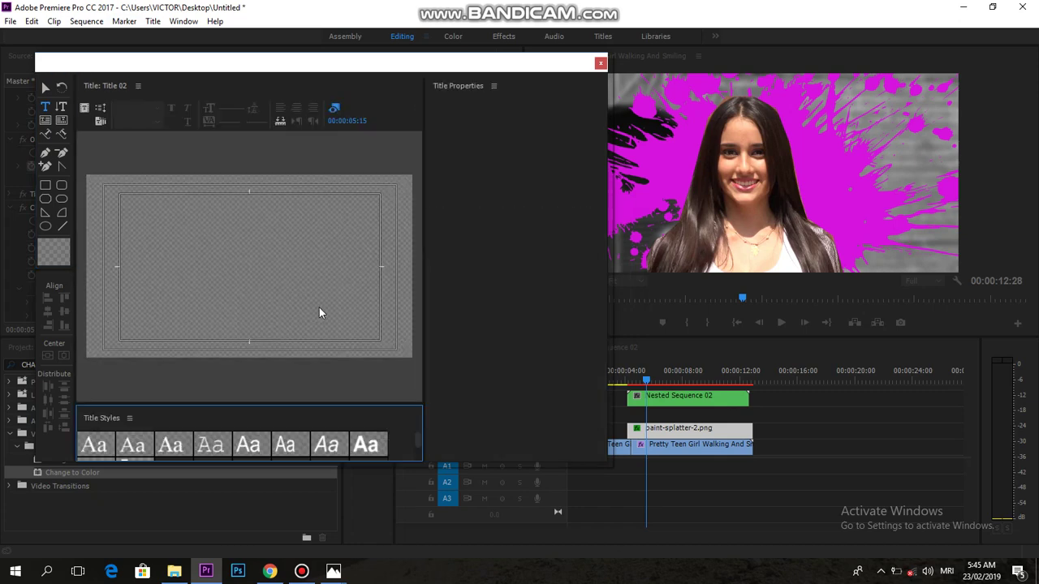
# Type LOVELY on the title canvas and browse the font list for Cooper Black.
pyautogui.click(261, 243)
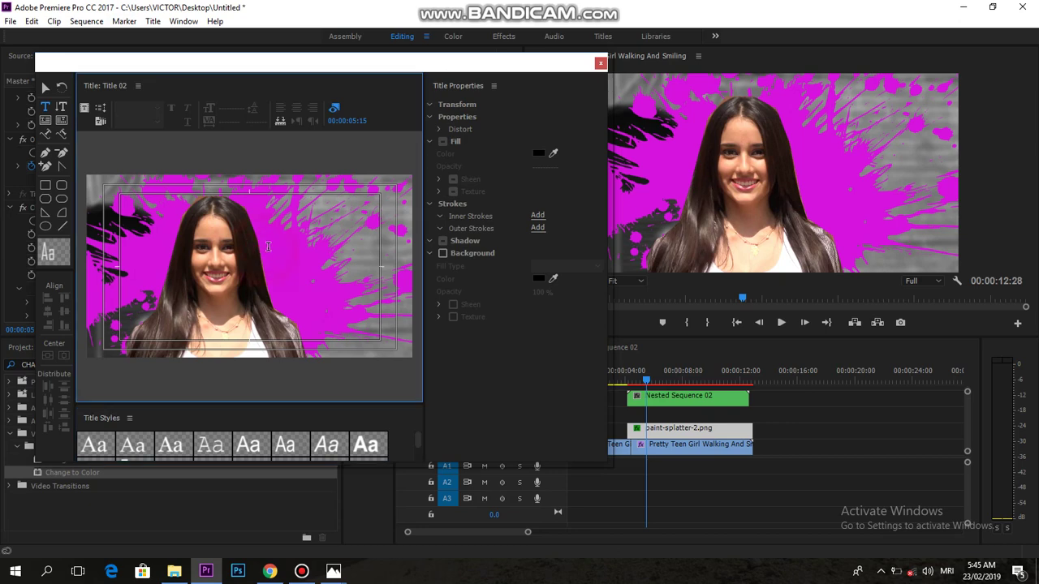
pyautogui.write('L')
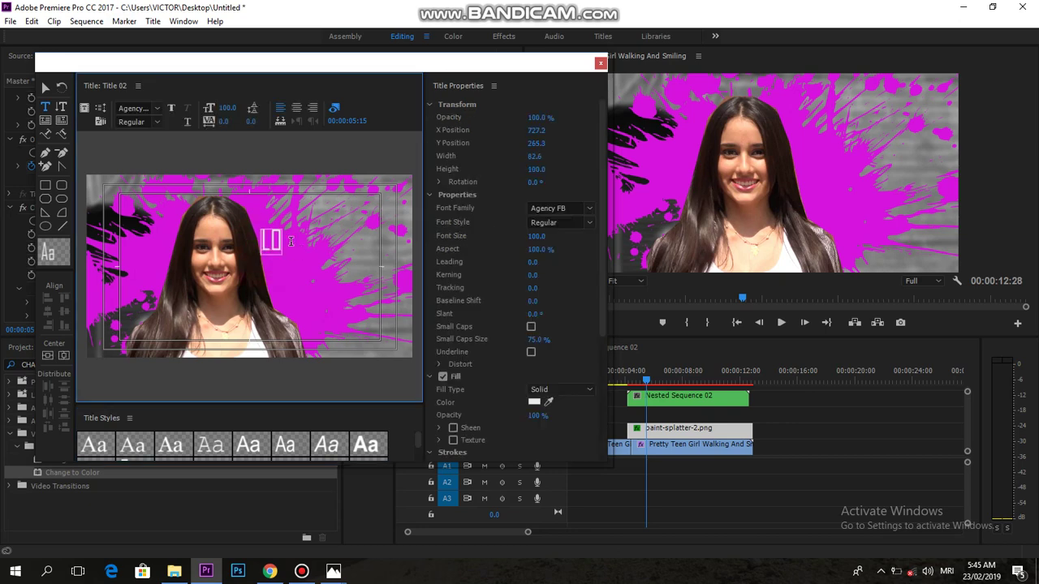
pyautogui.write('OVELY')
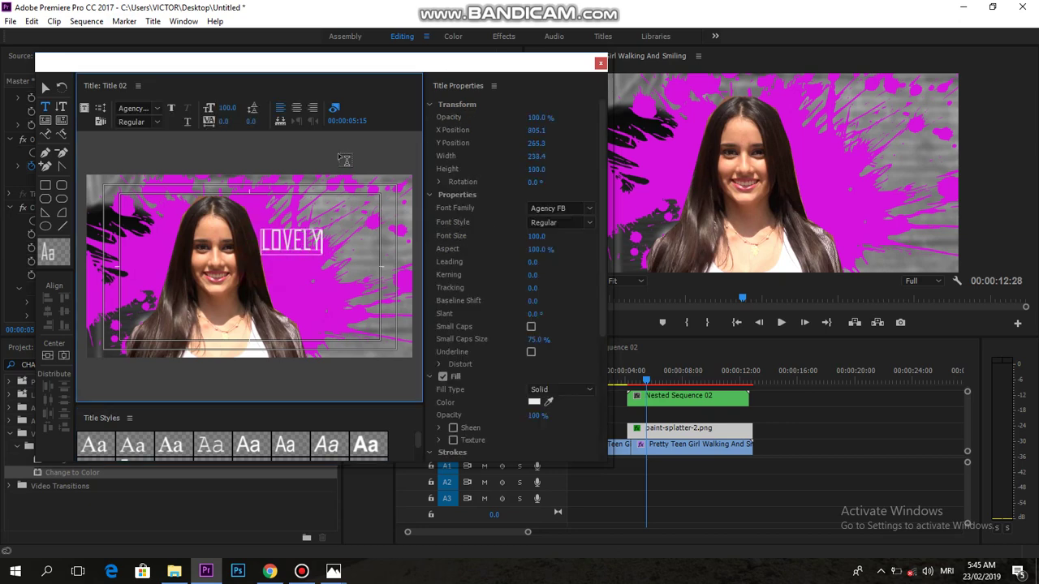
pyautogui.click(592, 211)
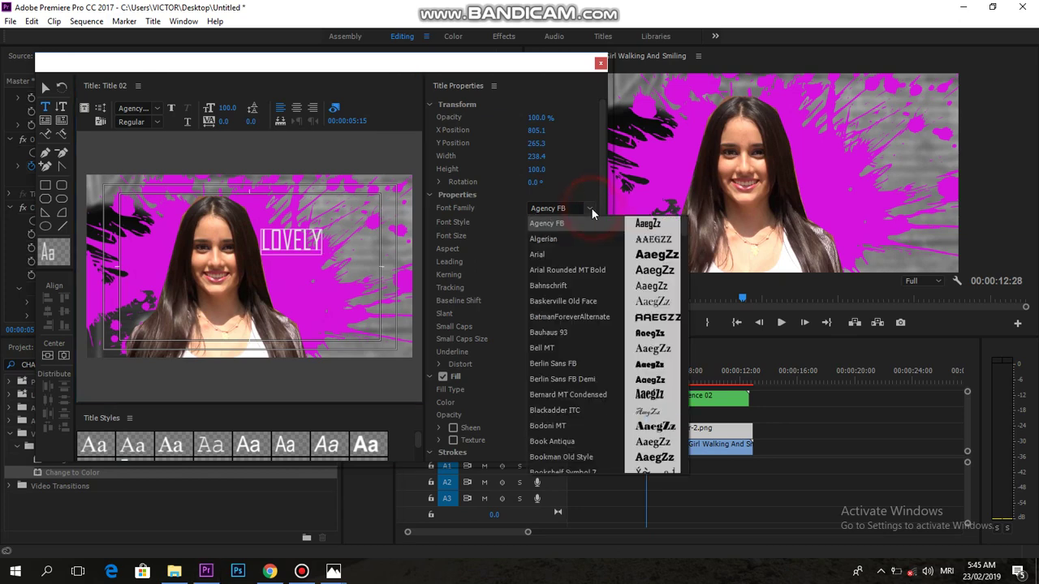
pyautogui.scroll(-4, 643, 323)
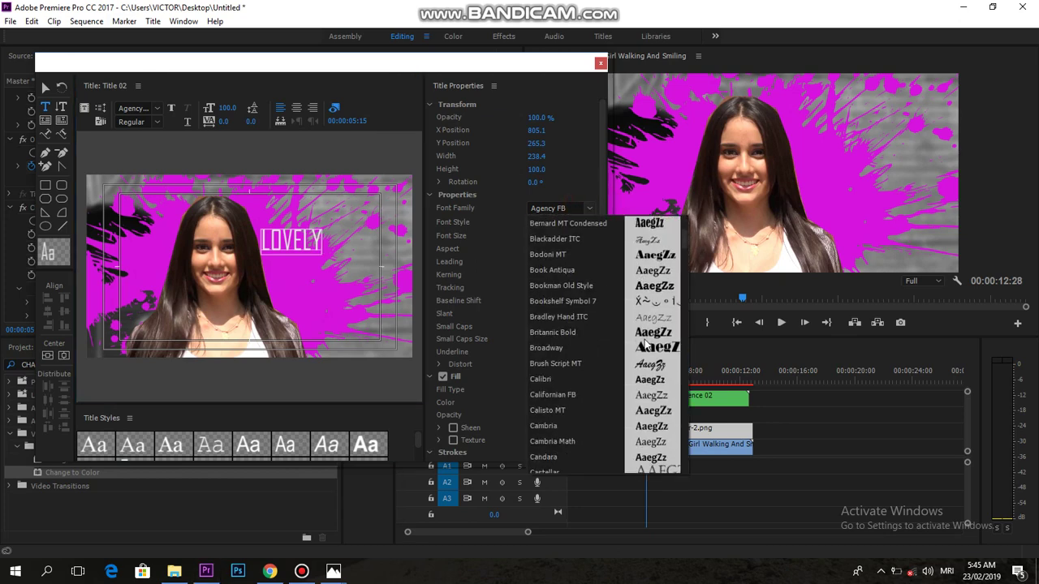
pyautogui.scroll(-3, 648, 352)
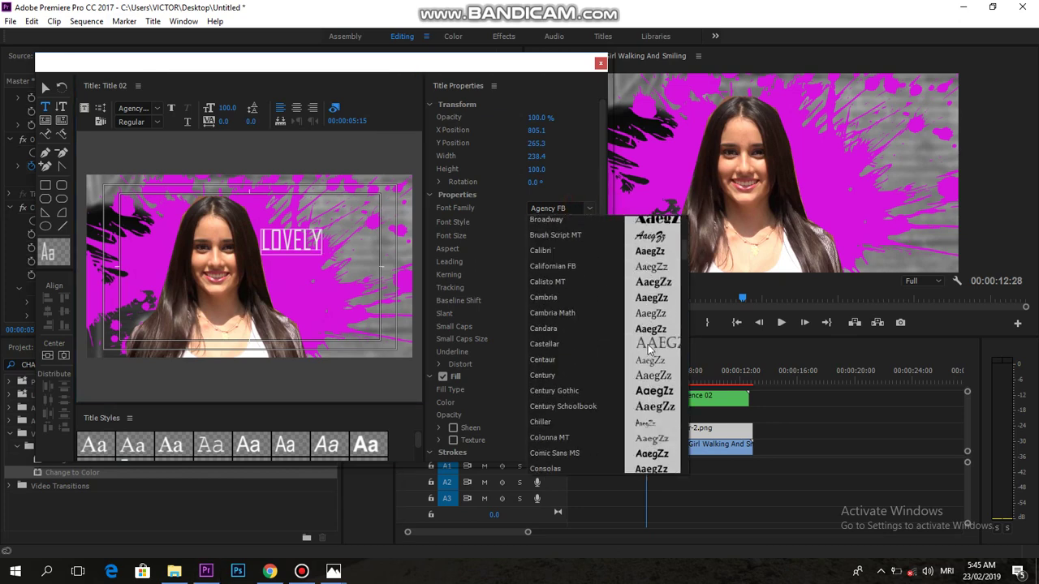
pyautogui.scroll(-2, 654, 284)
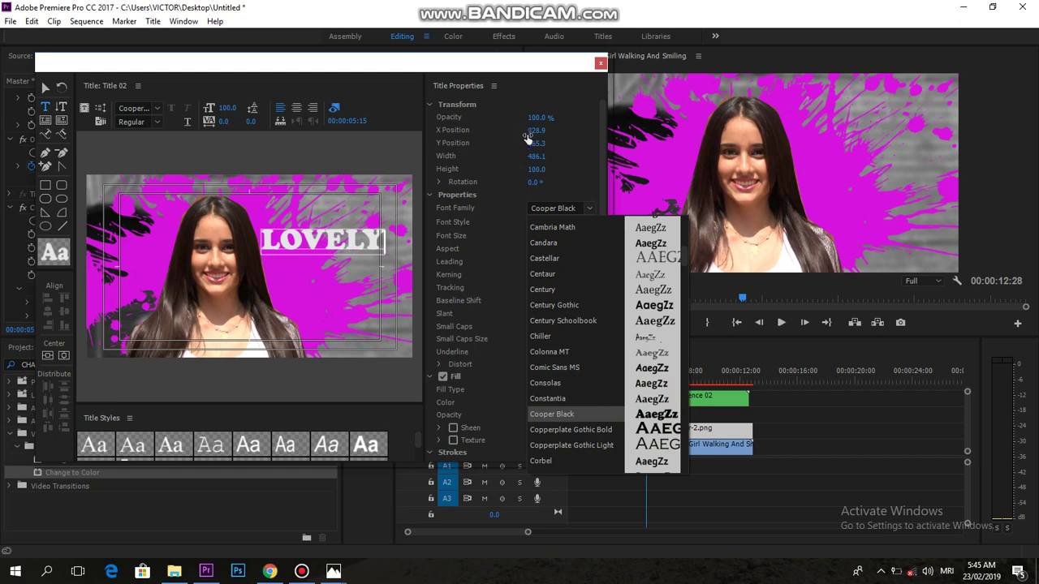
# Apply Cooper Black, rotate LOVELY to 329°, set font size 121, and close the title editor.
pyautogui.click(530, 181)
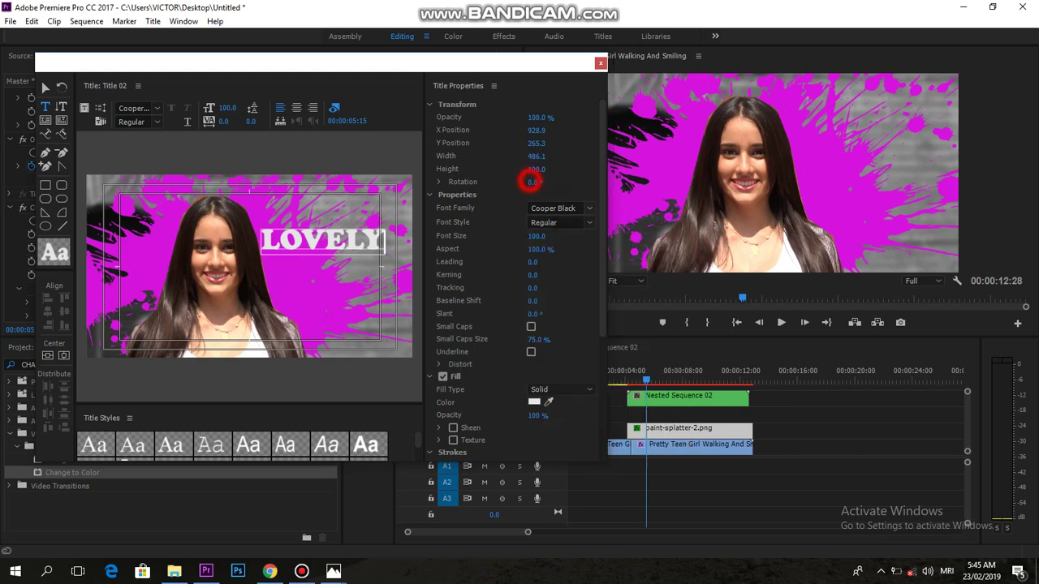
pyautogui.moveTo(530, 181); pyautogui.dragTo(505, 181)
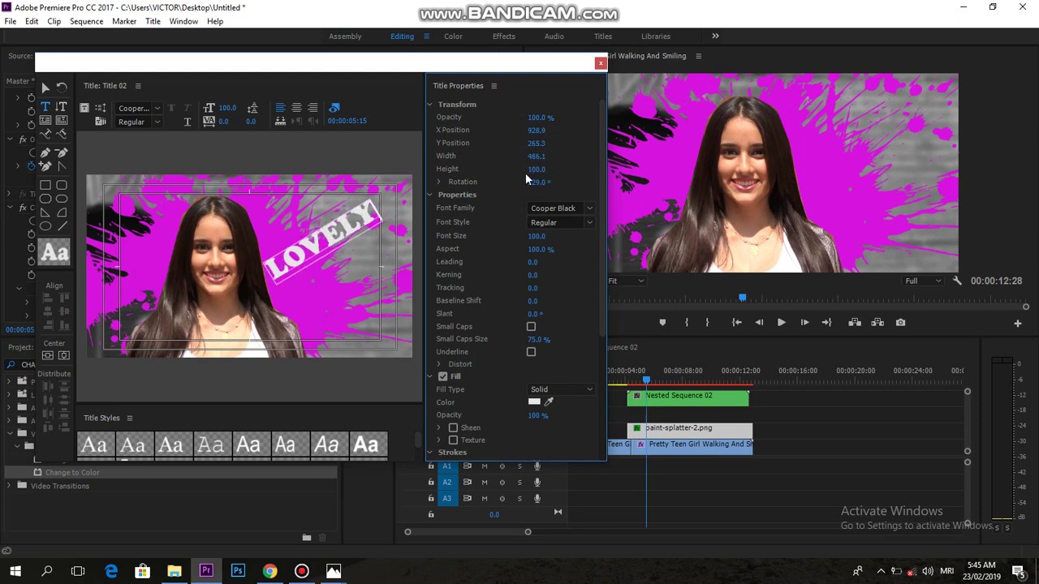
pyautogui.moveTo(534, 236); pyautogui.dragTo(541, 235)
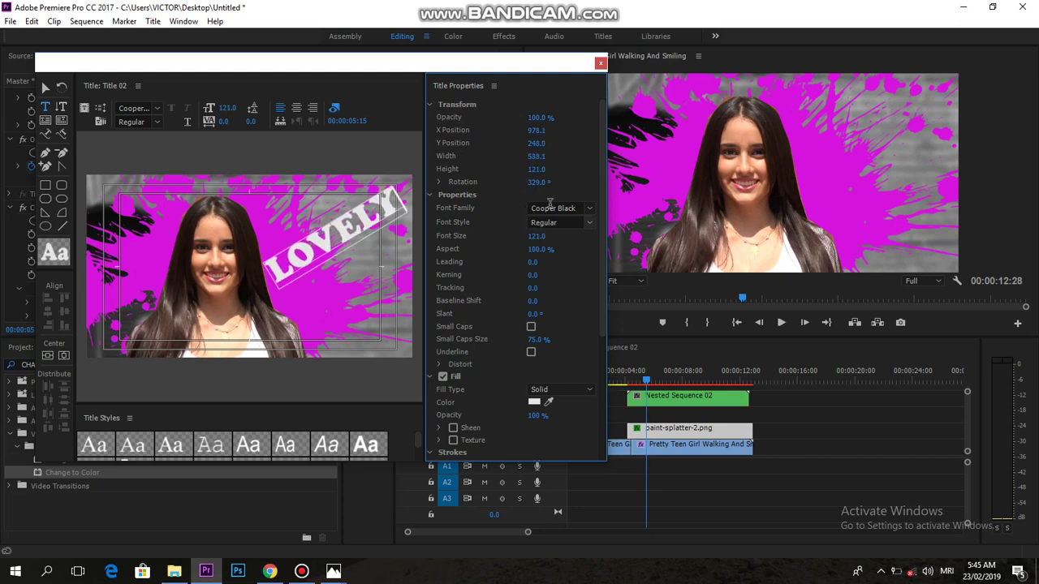
pyautogui.click(600, 63)
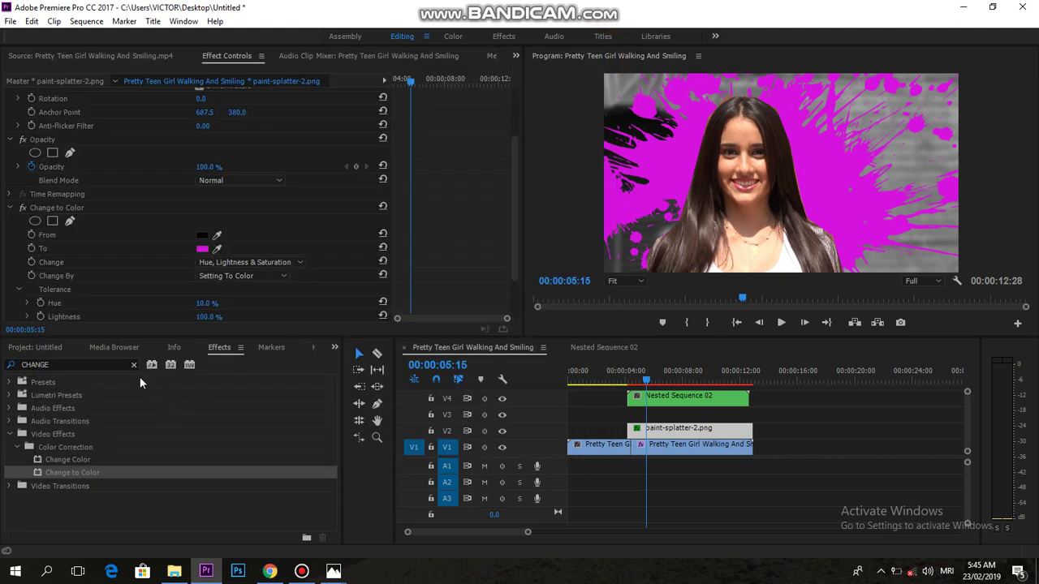
# Place Title 02 on track V3 above the paint splatter and select it.
pyautogui.click(34, 347)
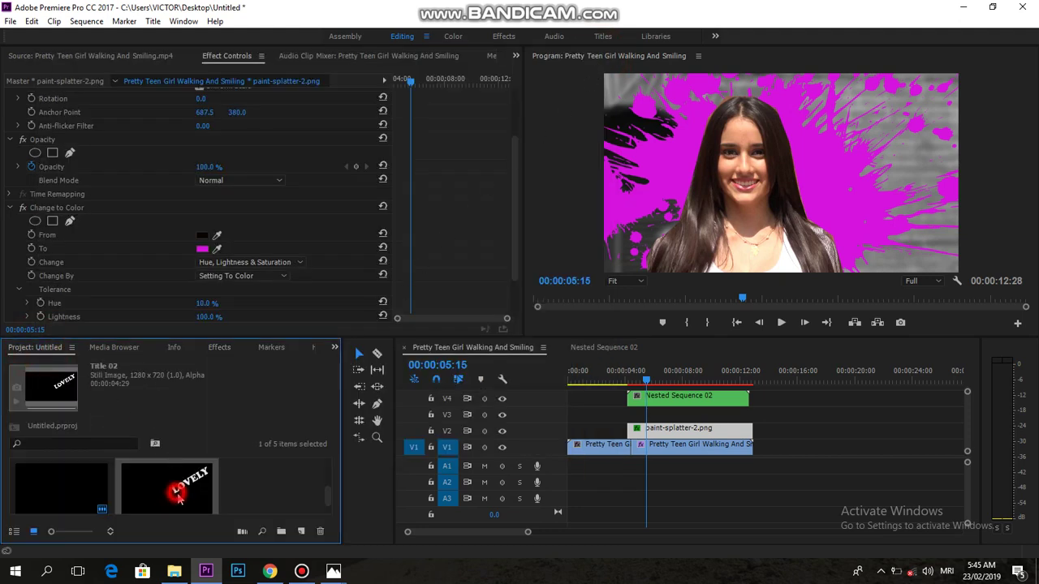
pyautogui.moveTo(443, 444); pyautogui.dragTo(747, 413)
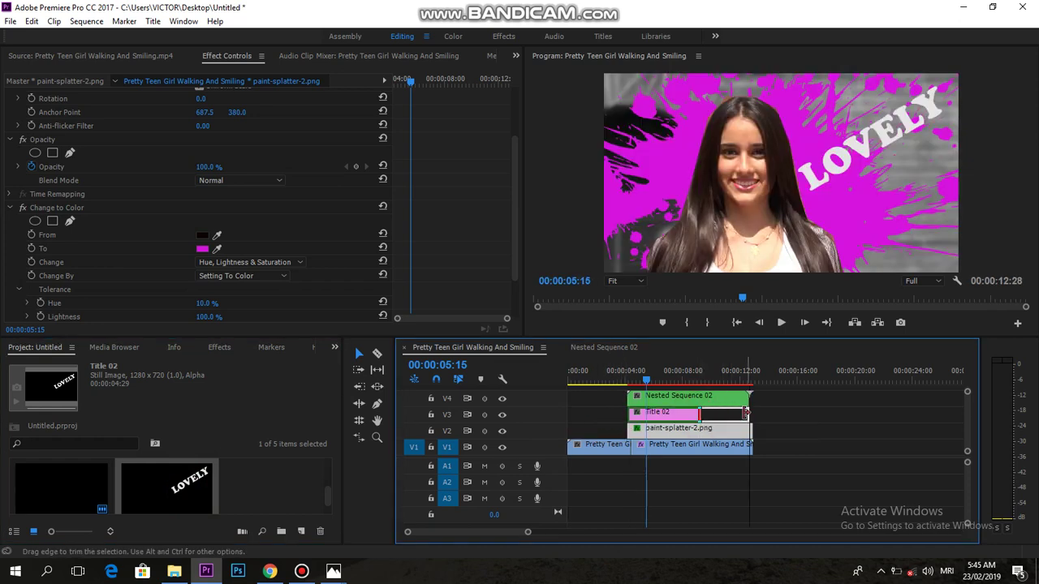
pyautogui.click(692, 414)
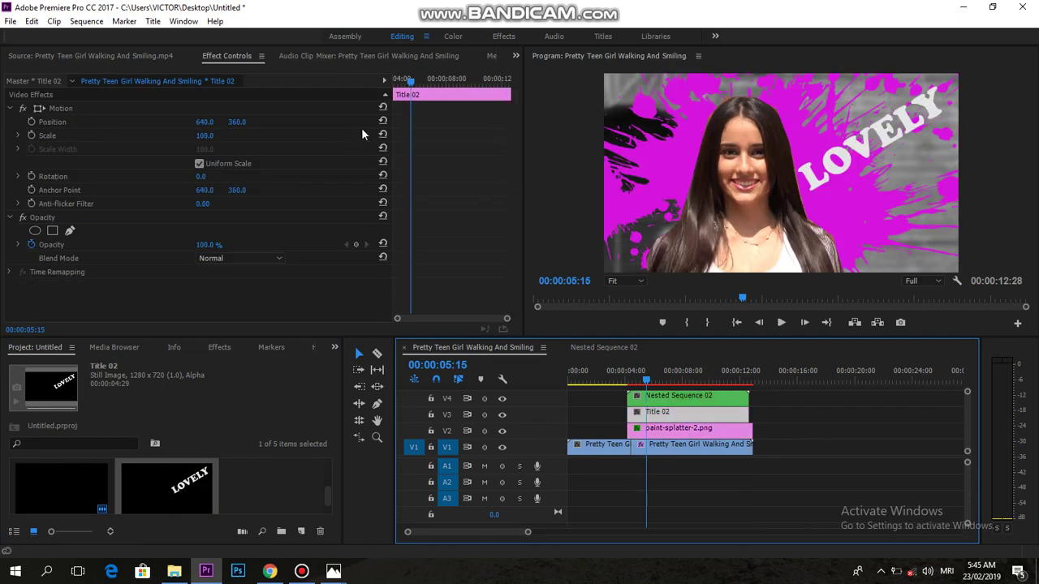
# Keyframe the title's Scale at 100 at its end and 48 at its start, then preview.
pyautogui.moveTo(411, 82); pyautogui.dragTo(505, 92)
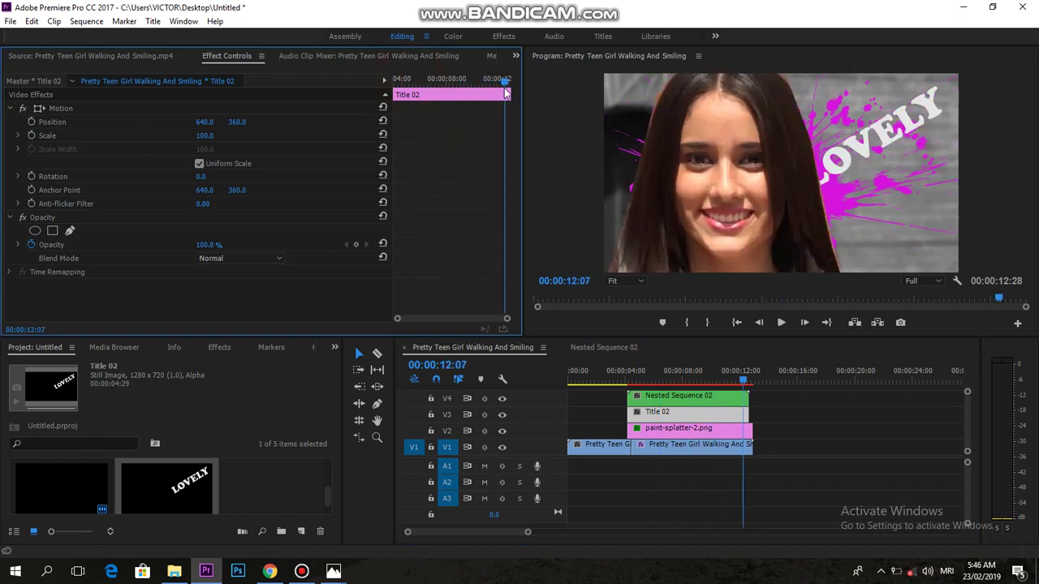
pyautogui.click(32, 135)
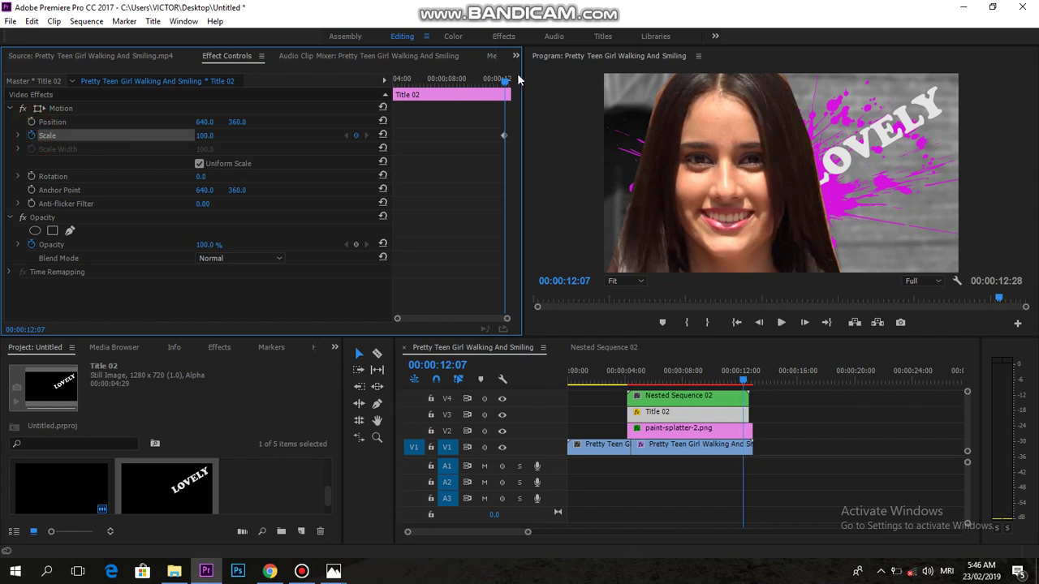
pyautogui.moveTo(504, 82); pyautogui.dragTo(400, 107)
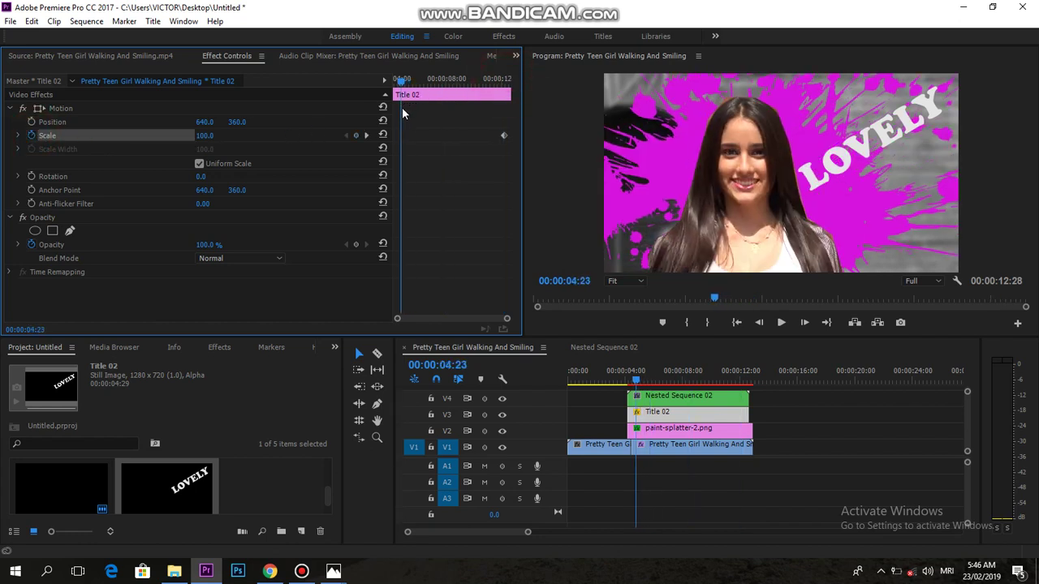
pyautogui.moveTo(202, 138)
pyautogui.mouseDown()
pyautogui.moveTo(216, 135)
pyautogui.moveTo(190, 136)
pyautogui.moveTo(212, 136)
pyautogui.mouseUp()
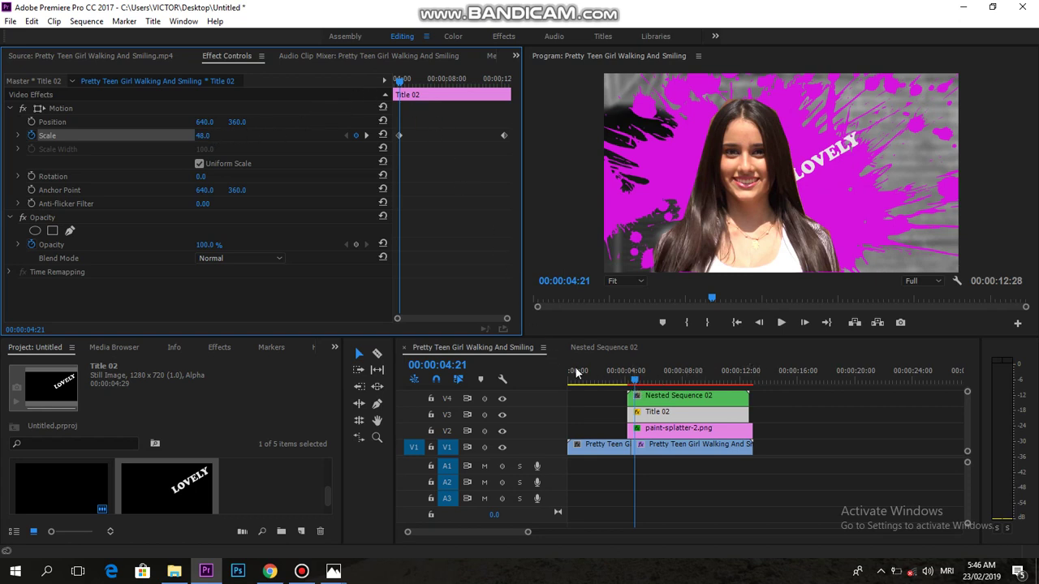
pyautogui.click(629, 379)
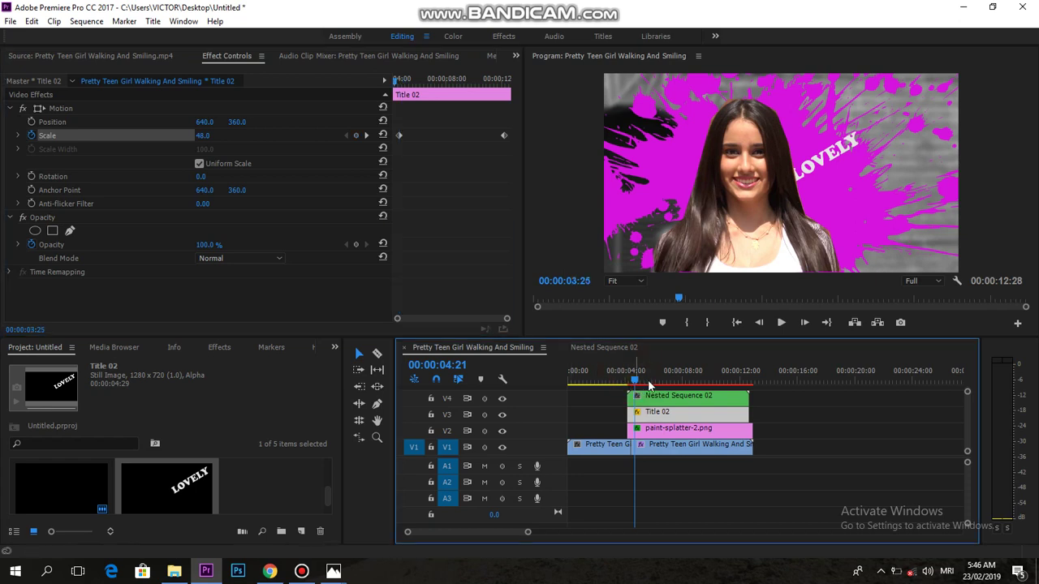
pyautogui.click(622, 376)
pyautogui.moveTo(652, 374)
pyautogui.mouseDown()
pyautogui.moveTo(746, 378)
pyautogui.moveTo(606, 371)
pyautogui.mouseUp()
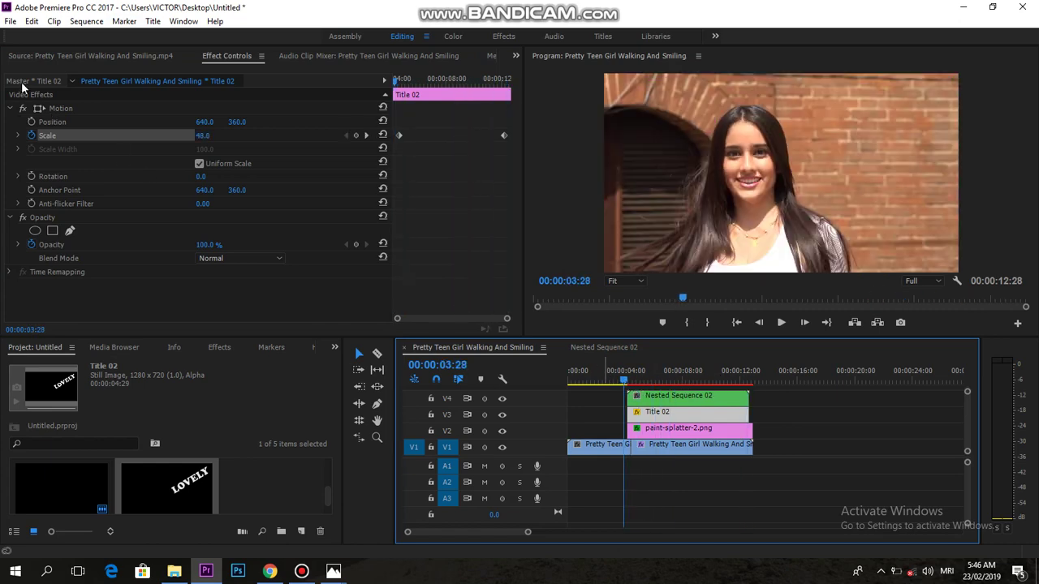
# Import the camera-shutter-click-01 sound file from the Desktop.
pyautogui.click(11, 21)
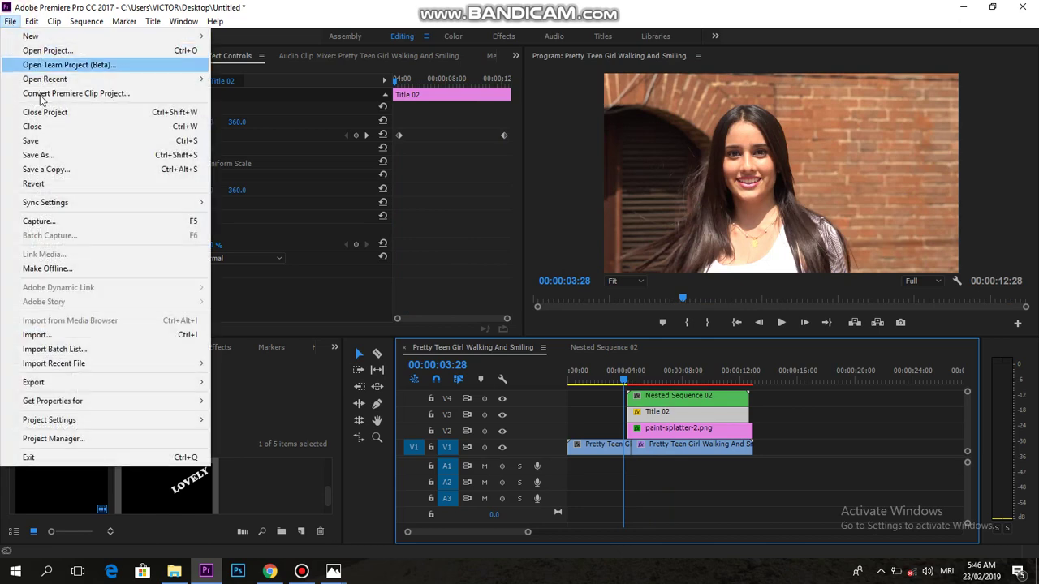
pyautogui.click(61, 335)
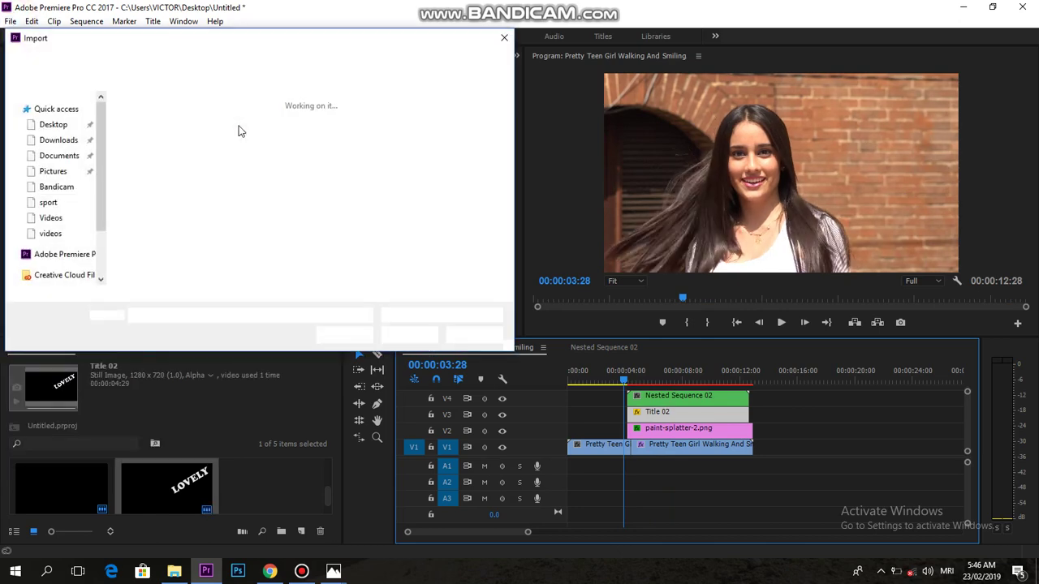
pyautogui.scroll(-2, 312, 185)
pyautogui.scroll(-4, 317, 189)
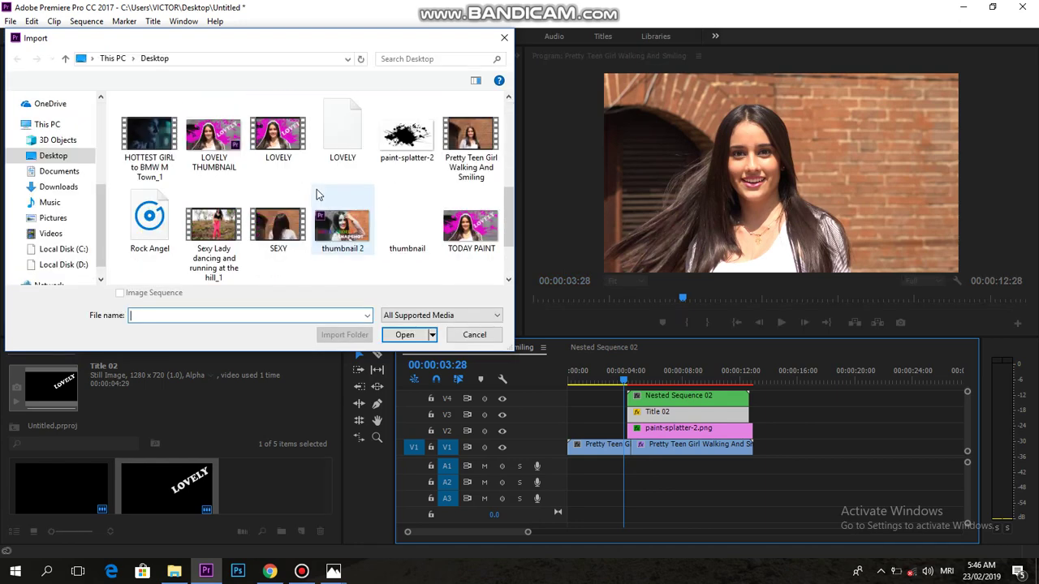
pyautogui.scroll(-1, 317, 189)
pyautogui.scroll(1, 323, 190)
pyautogui.scroll(2, 323, 190)
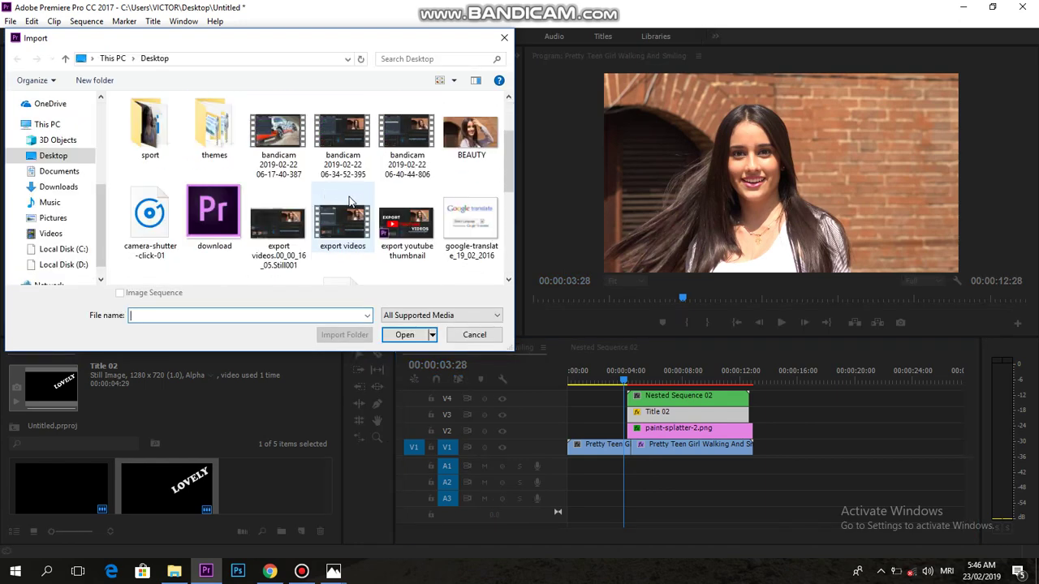
pyautogui.click(127, 254)
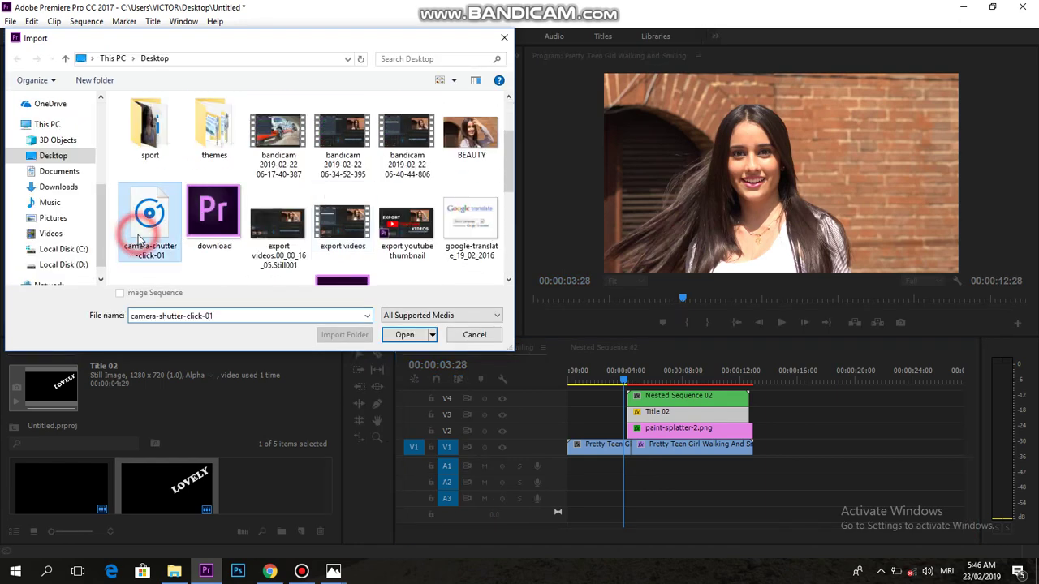
pyautogui.click(404, 335)
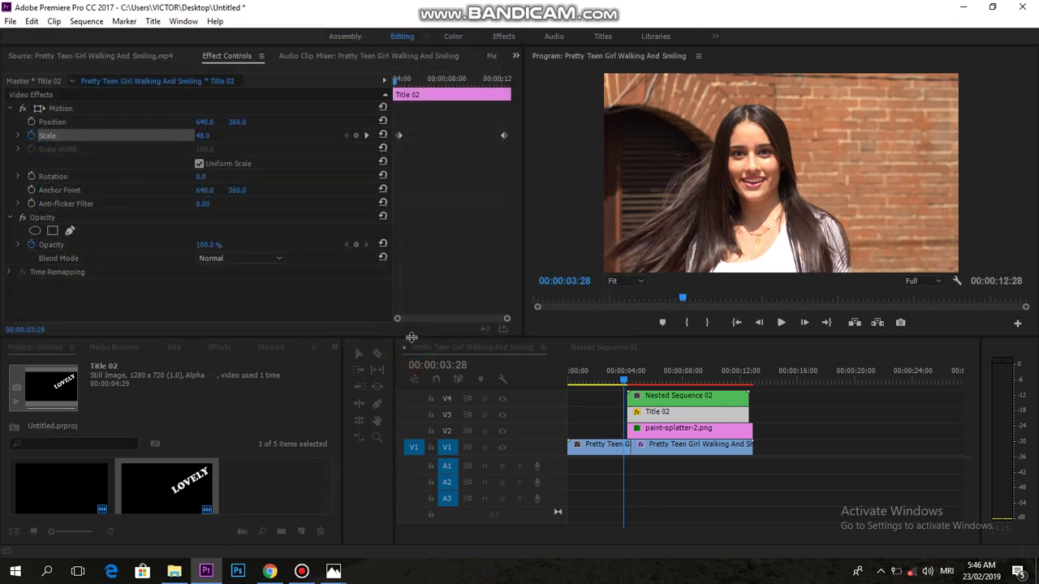
# Put camera-shutter-click-01 on A1 at the playhead, trim the V1 clip 7 frames and align it there.
pyautogui.moveTo(43, 388); pyautogui.dragTo(632, 468)
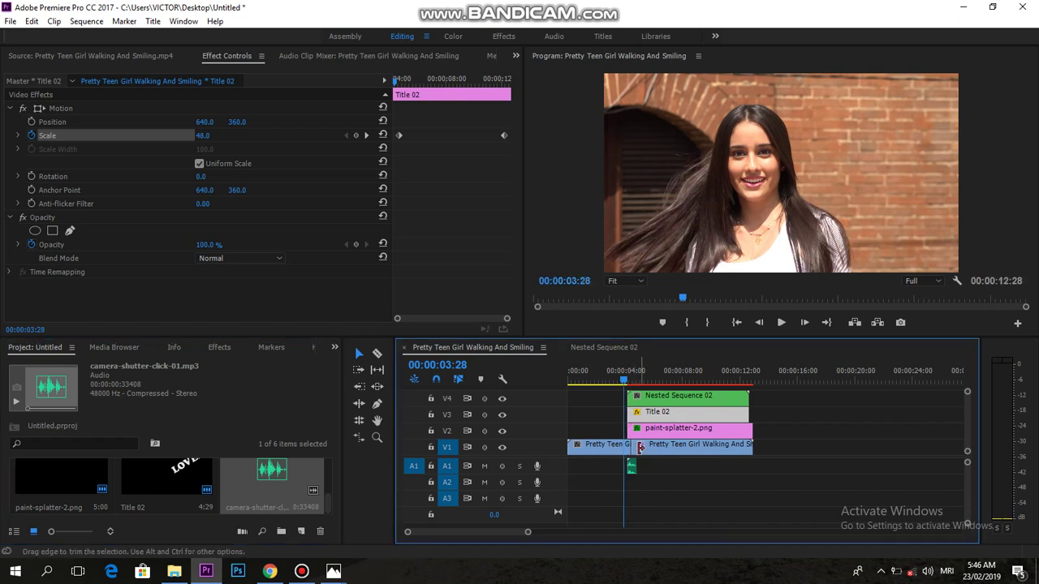
pyautogui.click(638, 447)
pyautogui.moveTo(628, 446); pyautogui.dragTo(653, 451)
pyautogui.click(647, 450)
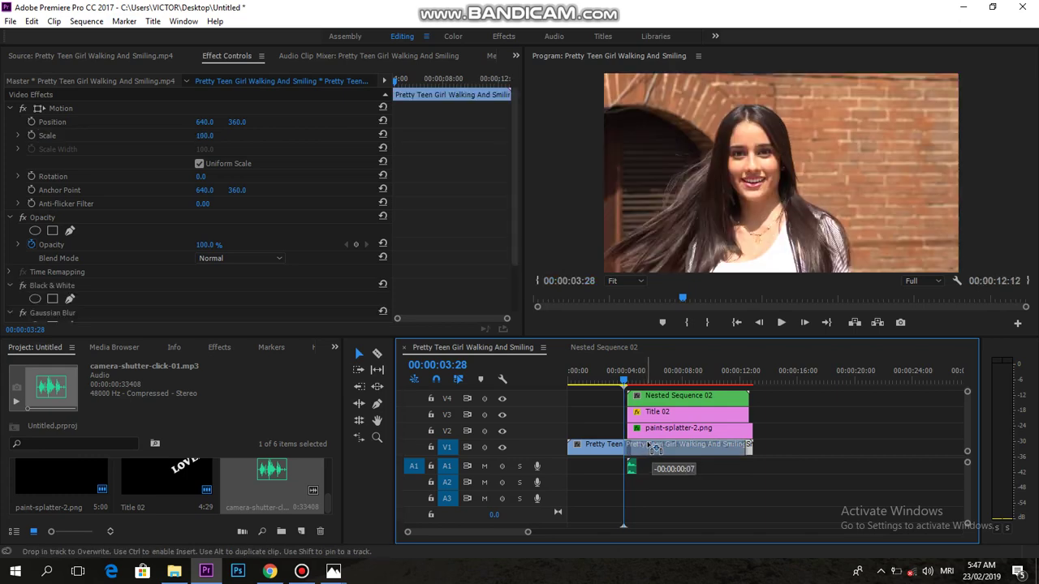
pyautogui.moveTo(653, 450); pyautogui.dragTo(653, 451)
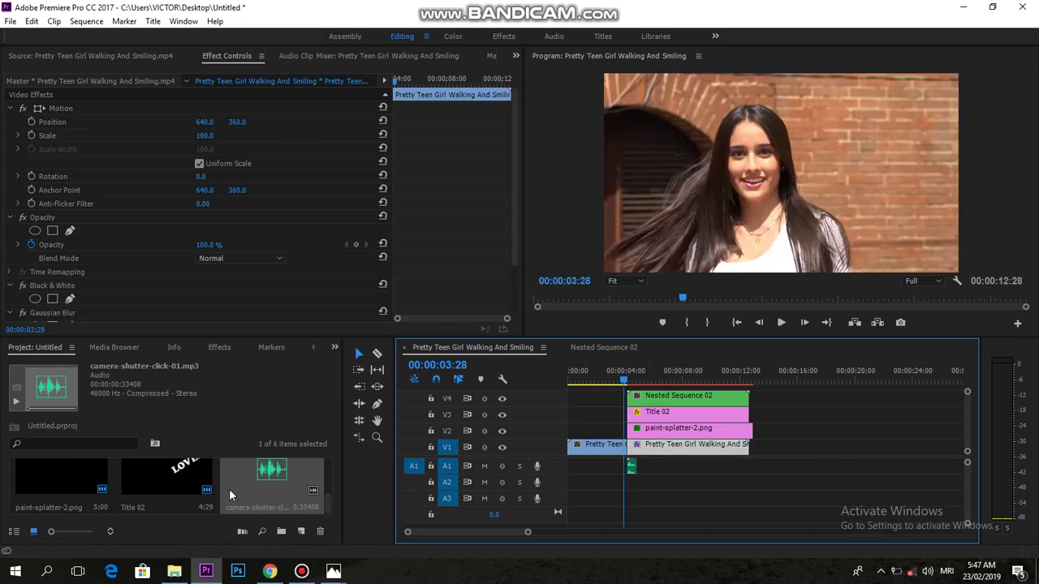
# Search the Effects panel for 'WHIT' so it lists Black & White and Dip to White.
pyautogui.click(218, 347)
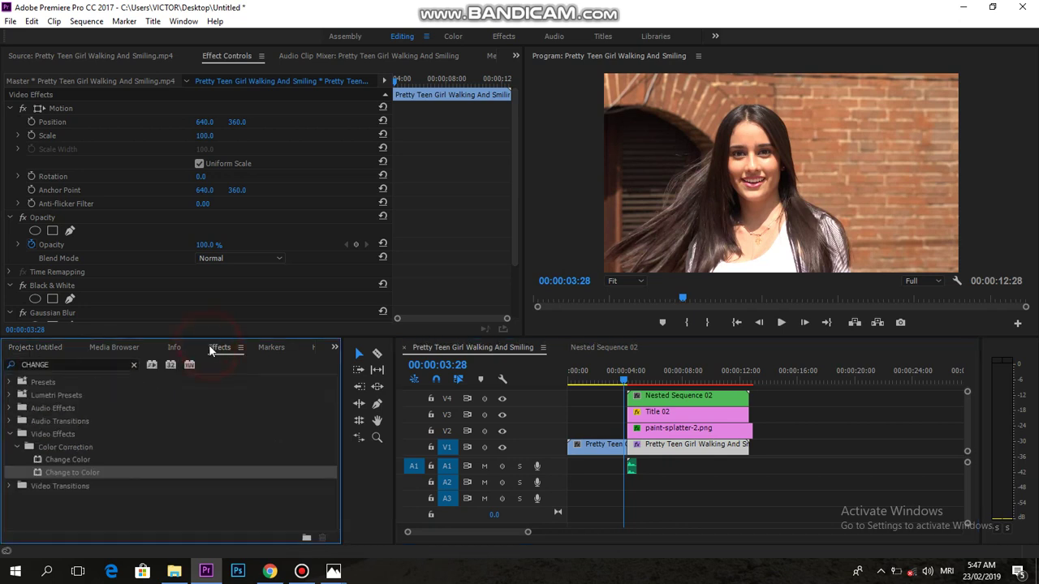
pyautogui.click(104, 364)
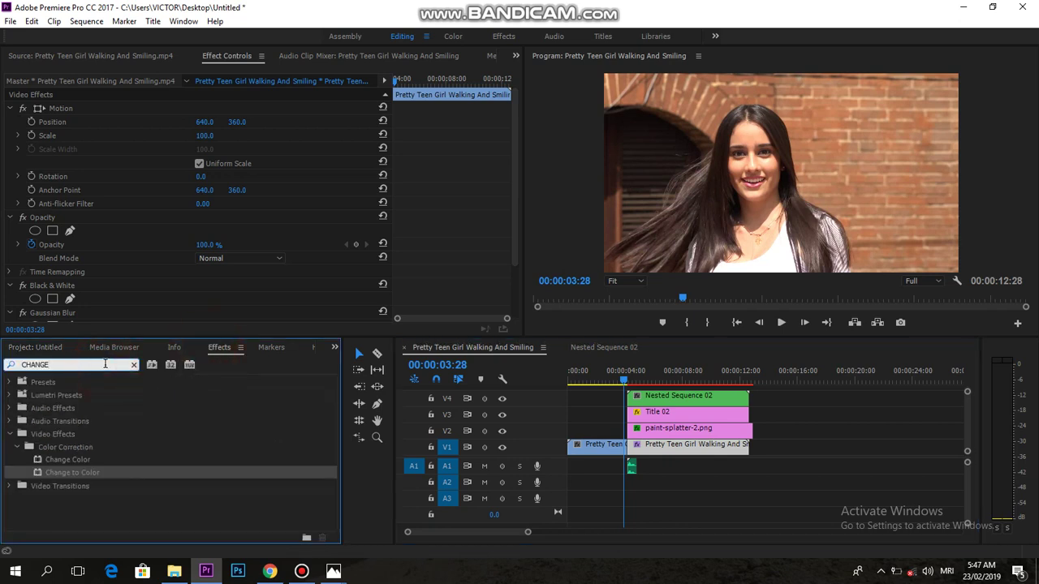
pyautogui.press('BackSpace')
pyautogui.press('BackSpace')
pyautogui.press('BackSpace')
pyautogui.press('BackSpace')
pyautogui.press('BackSpace')
pyautogui.press('BackSpace')
pyautogui.write('D')
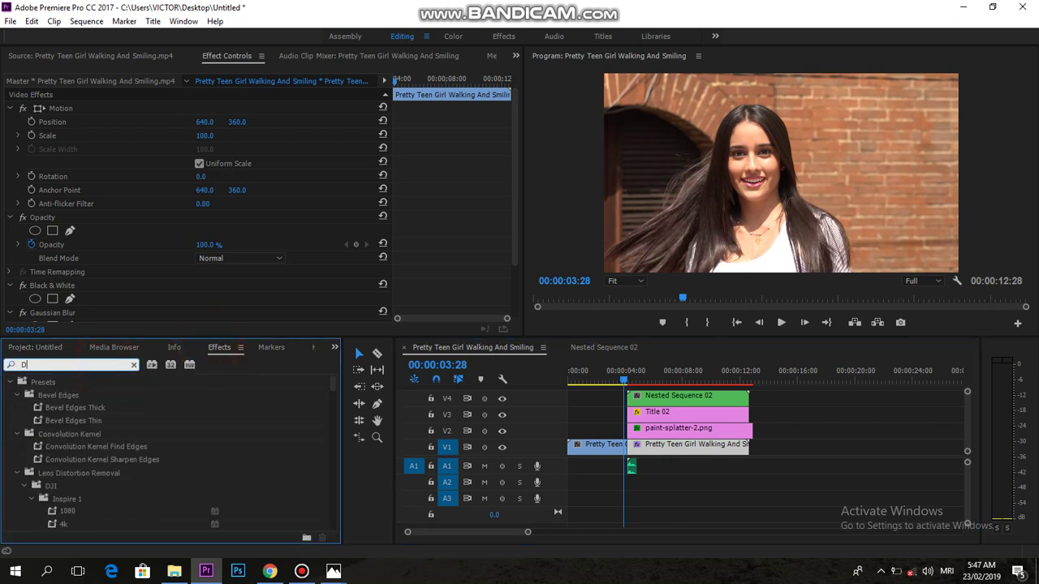
pyautogui.write('EEP')
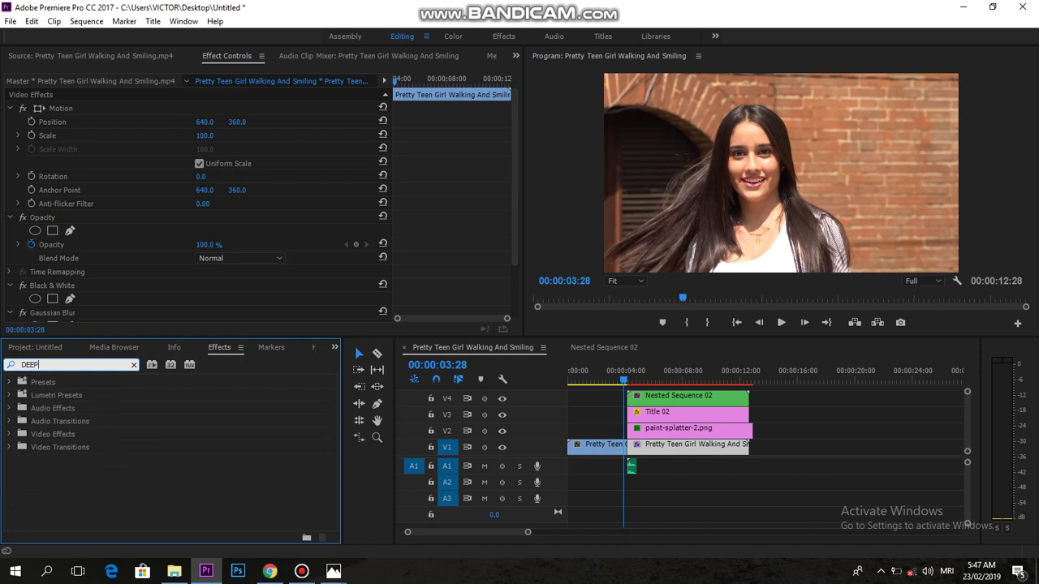
pyautogui.press('BackSpace')
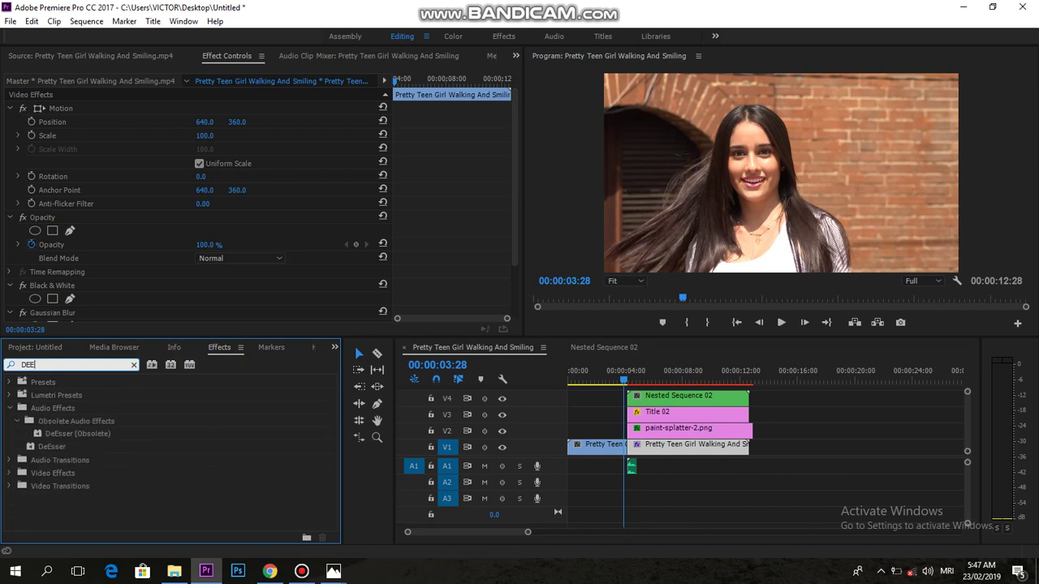
pyautogui.press('BackSpace')
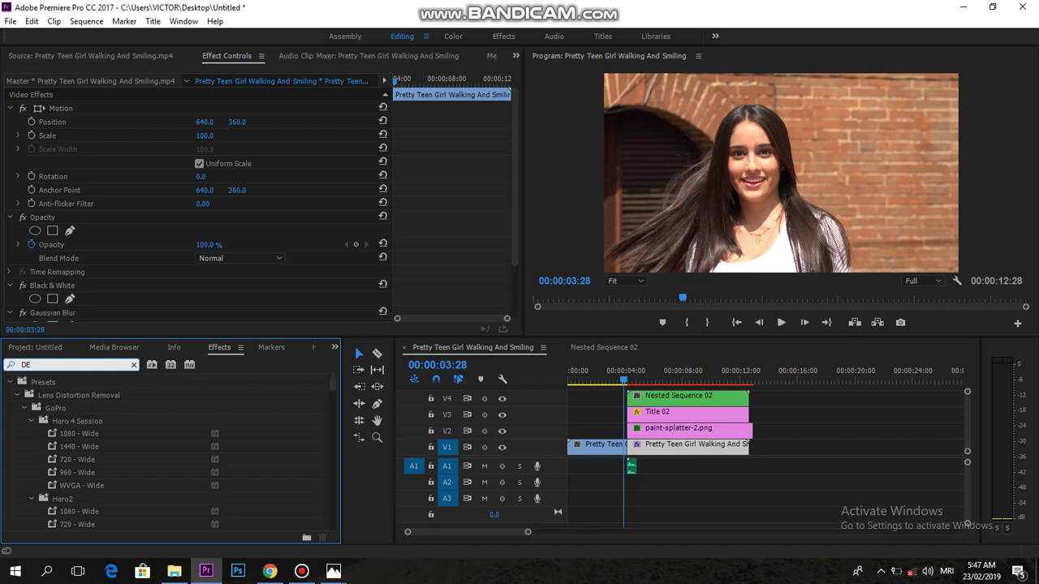
pyautogui.press('BackSpace')
pyautogui.press('BackSpace')
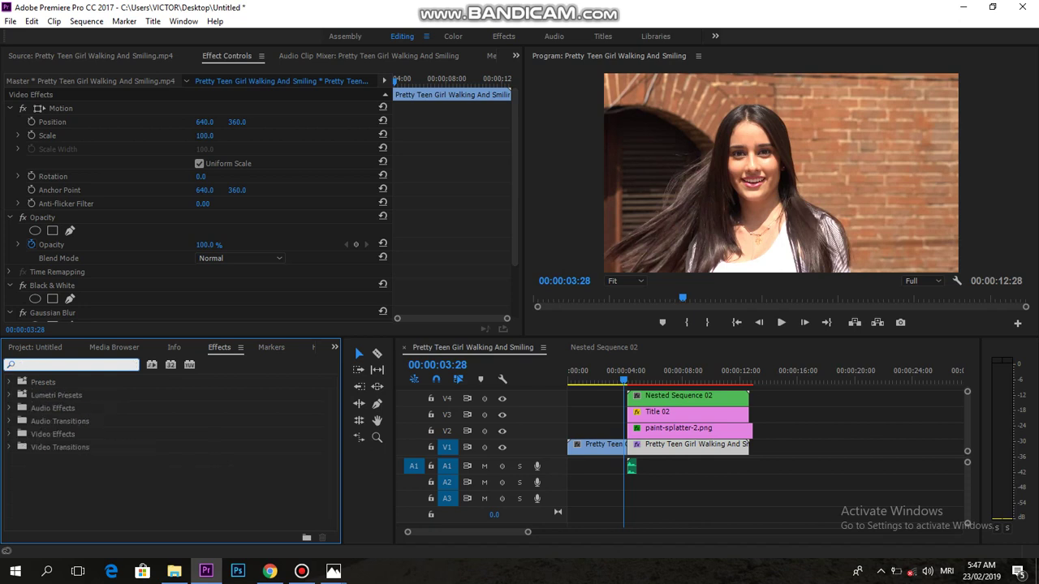
pyautogui.write('WHIT')
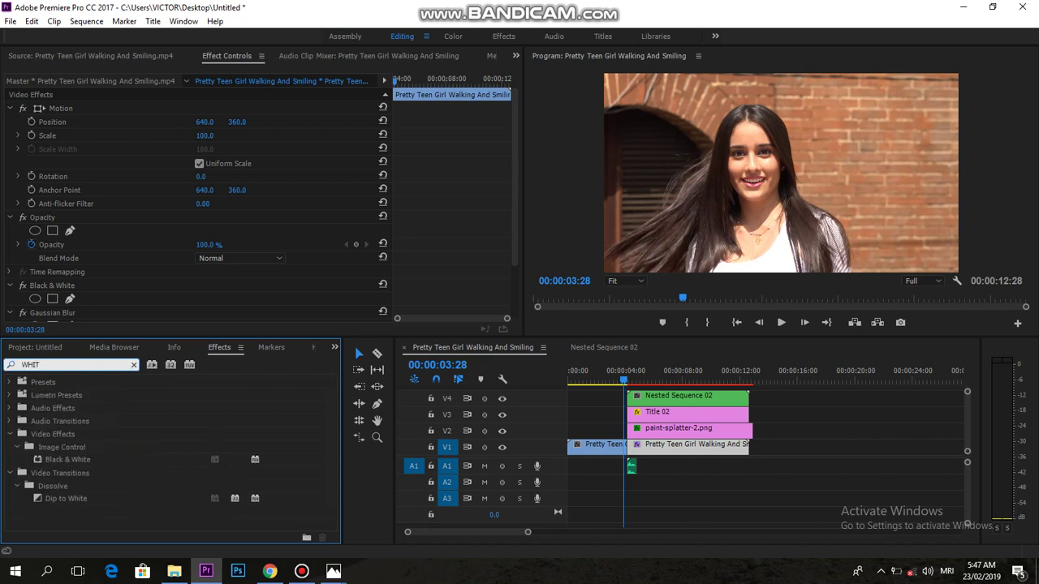